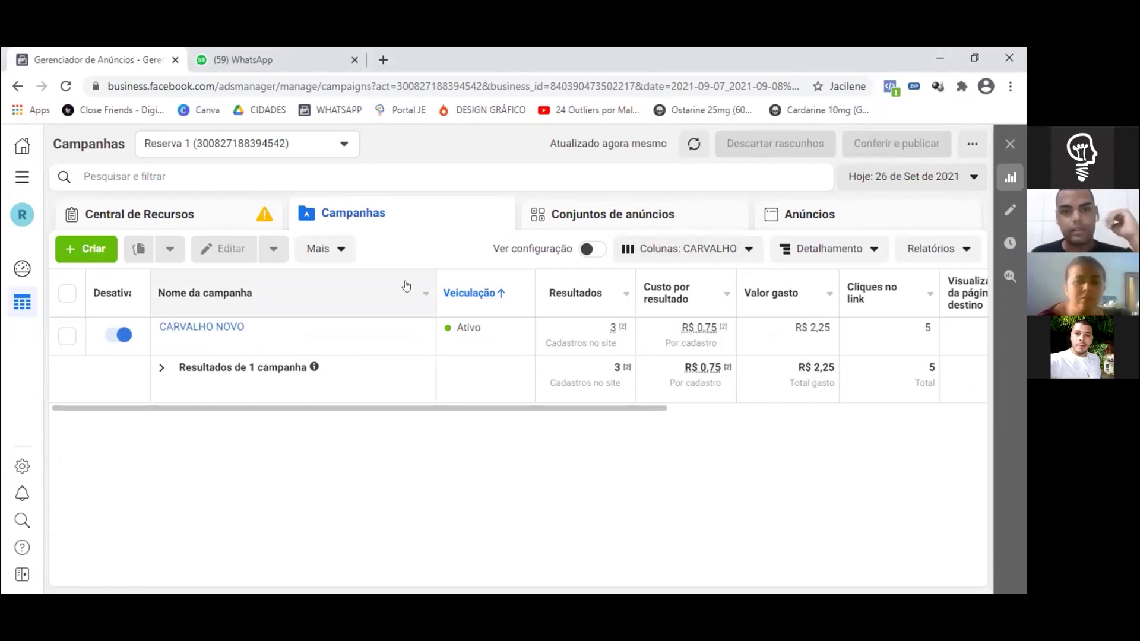
- Switch the campaign table to the Desempenho column preset and compare its metrics with those of the CARVALHO preset
left_click(660, 249)
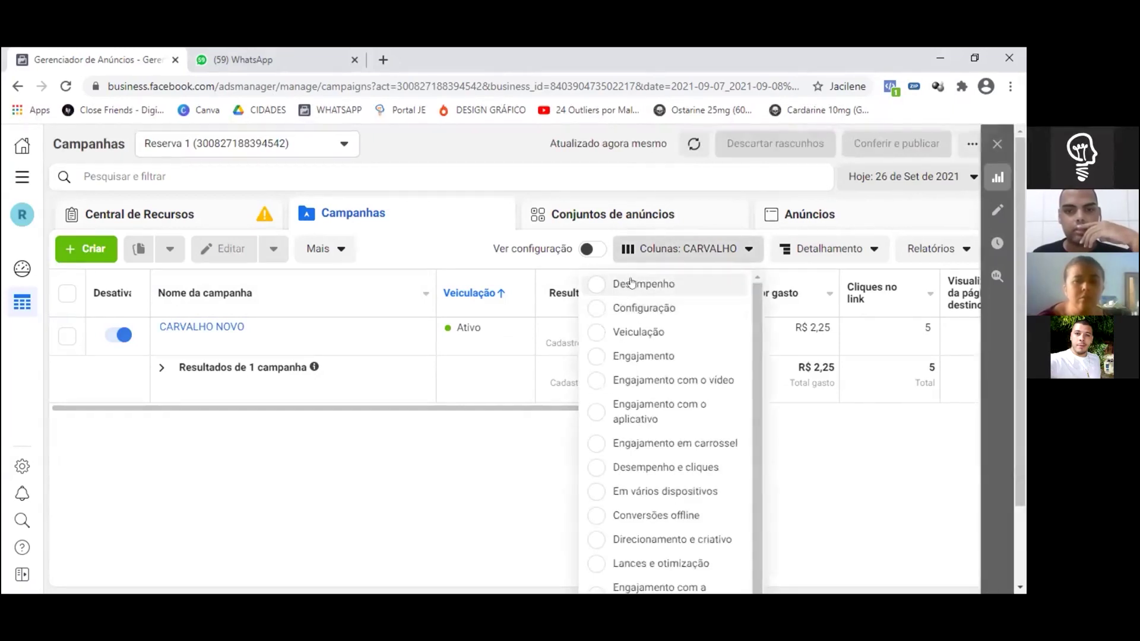
left_click(630, 286)
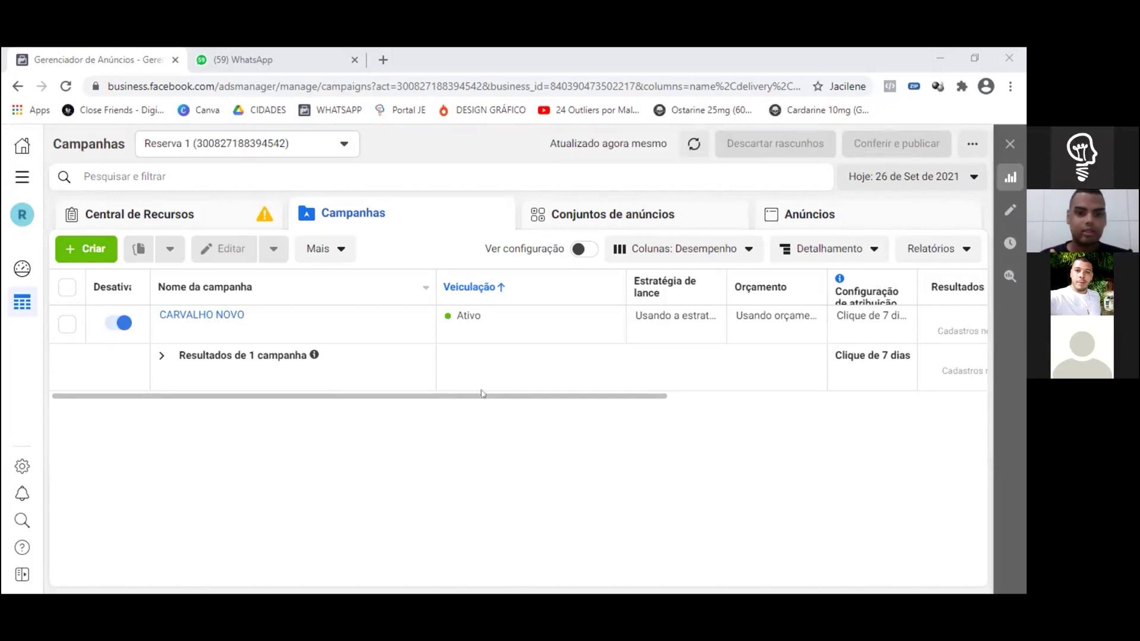
left_click_drag(449, 394, 415, 430)
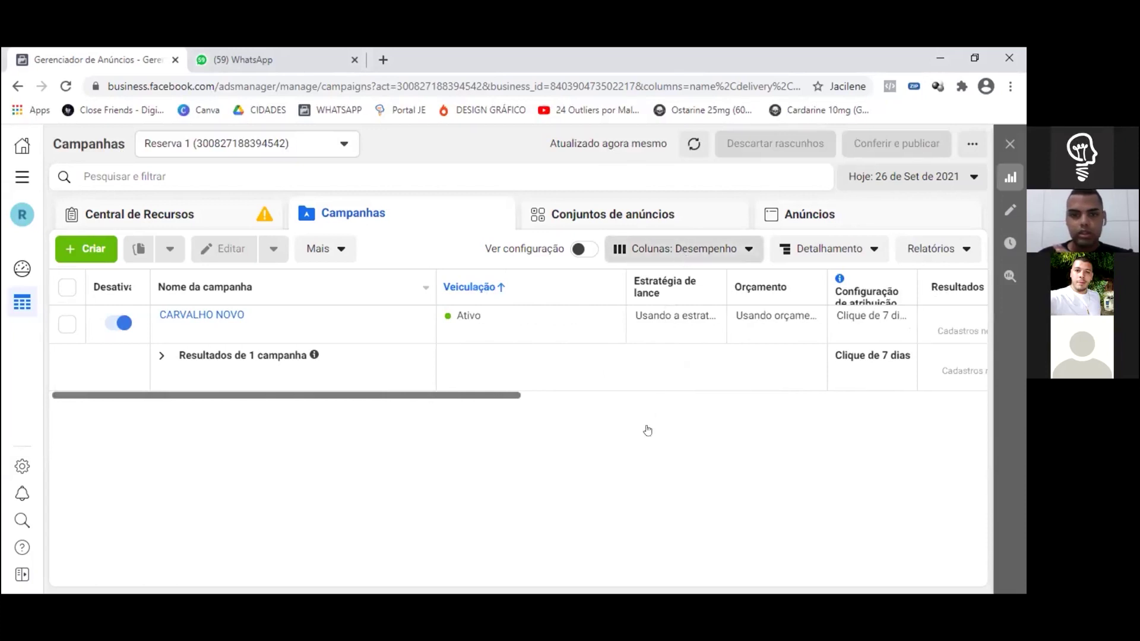
scroll(638, 457, "down", 6)
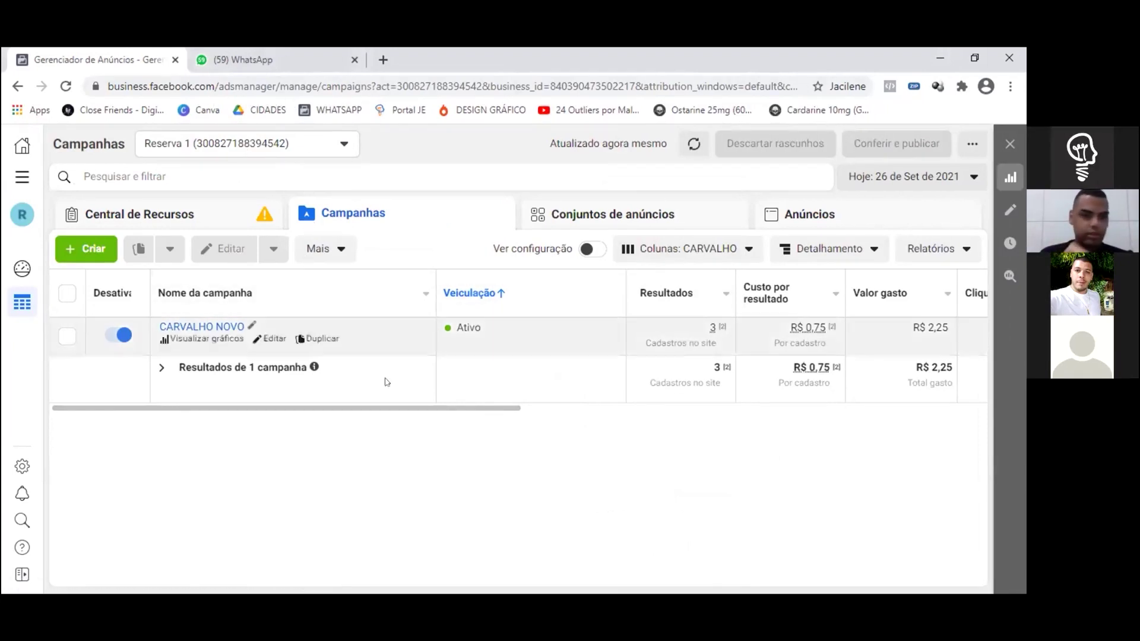
left_click_drag(390, 409, 366, 418)
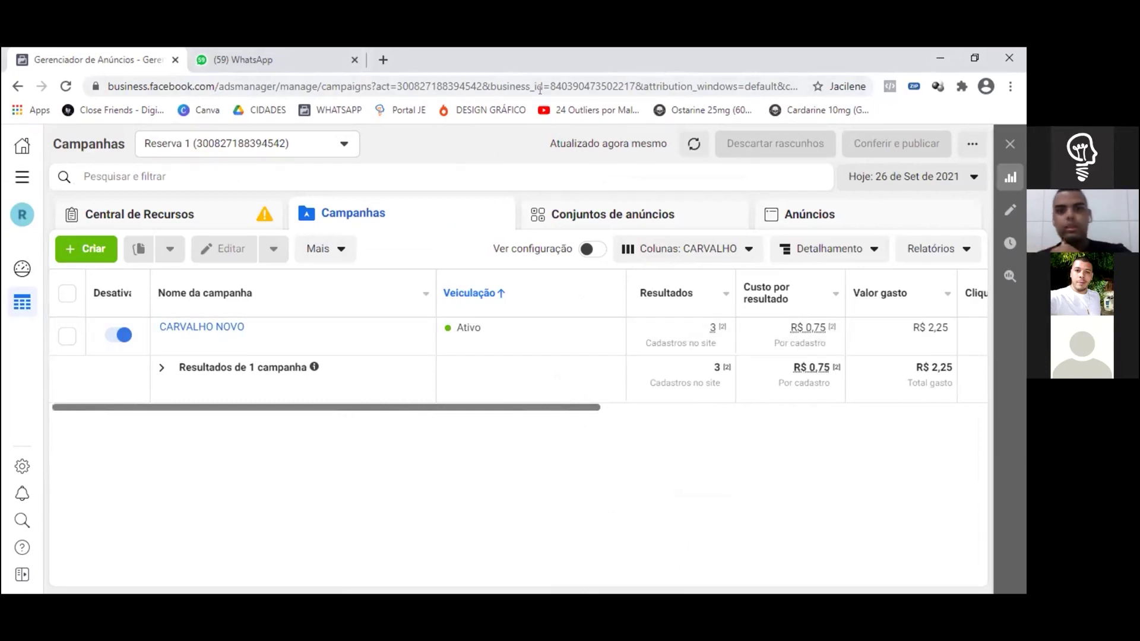
left_click_drag(496, 407, 592, 407)
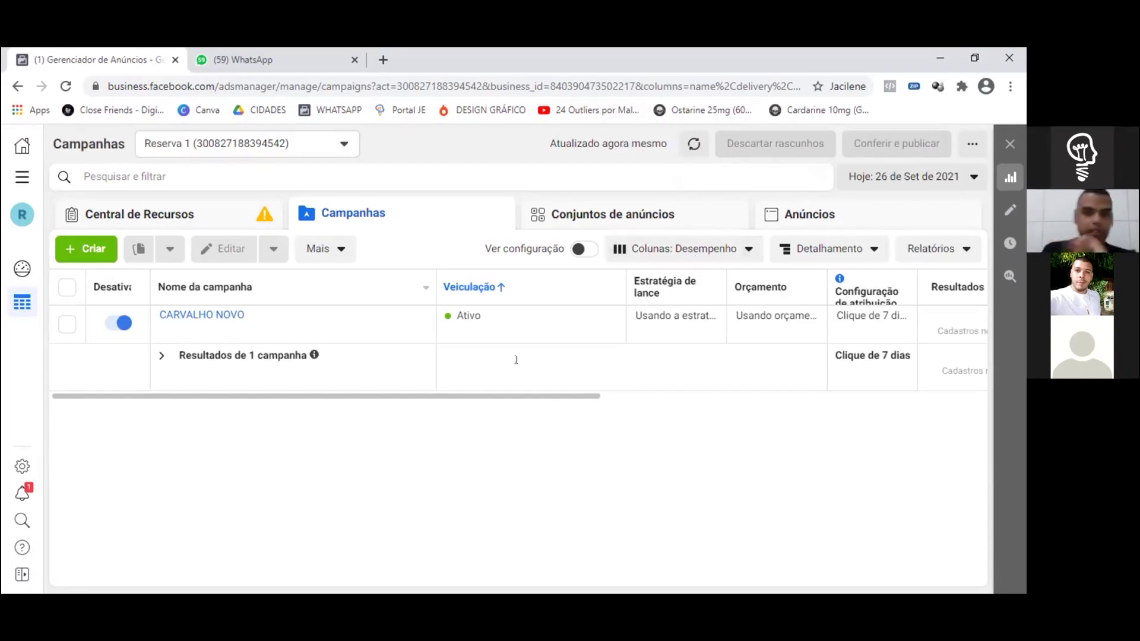
- Apply the Desempenho e cliques column preset to the campaign table and open the column customization
left_click(656, 256)
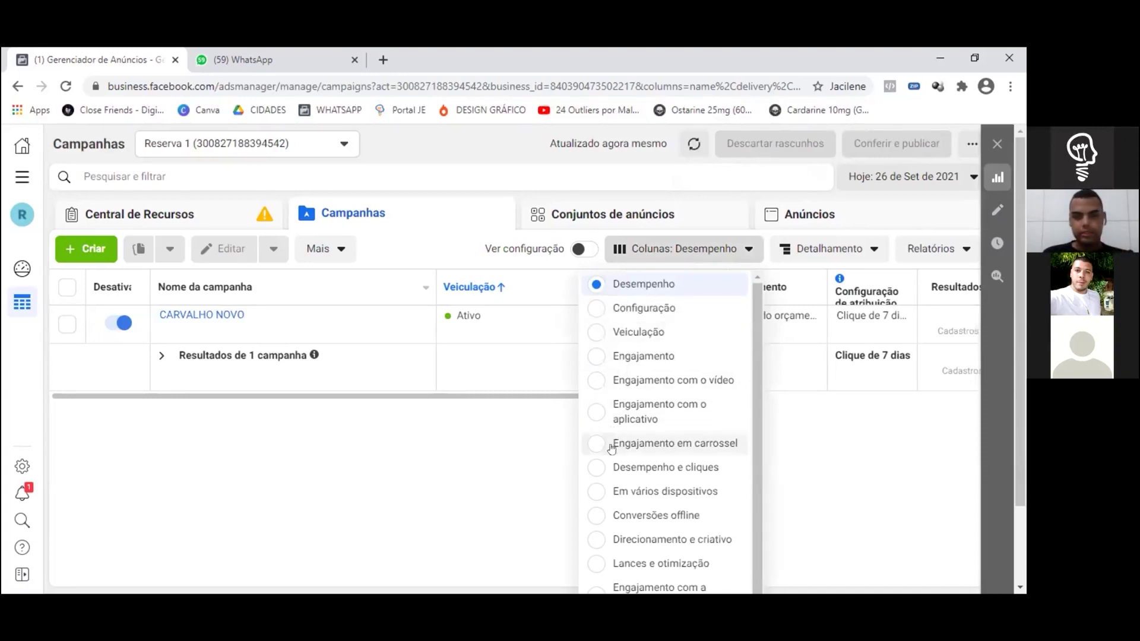
left_click(665, 467)
scroll(599, 415, "down", 3)
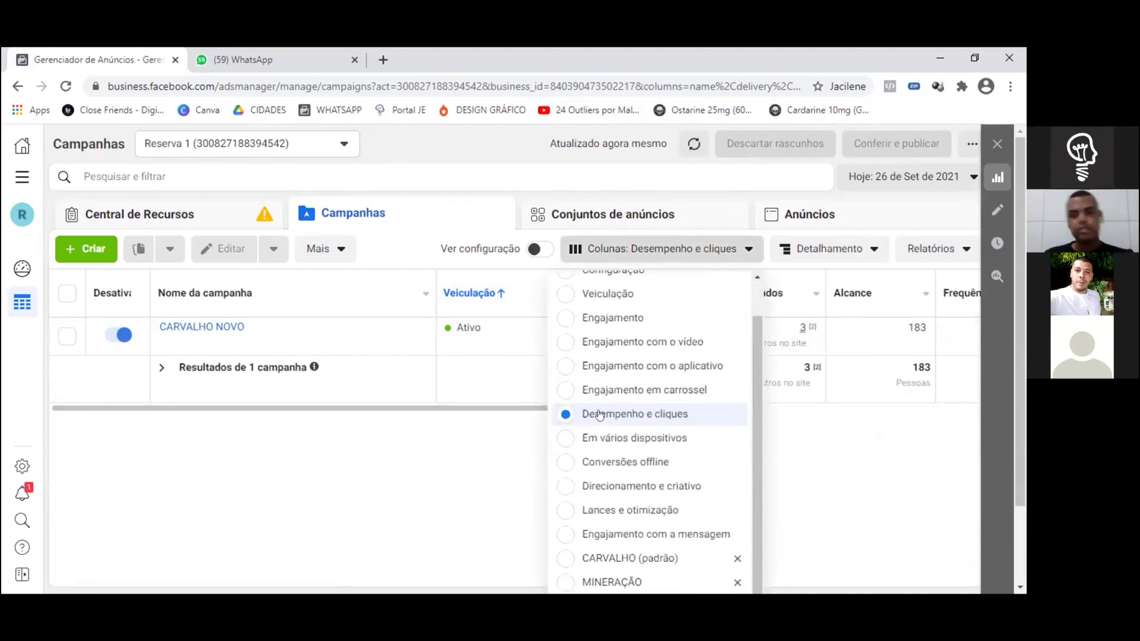
left_click(608, 515)
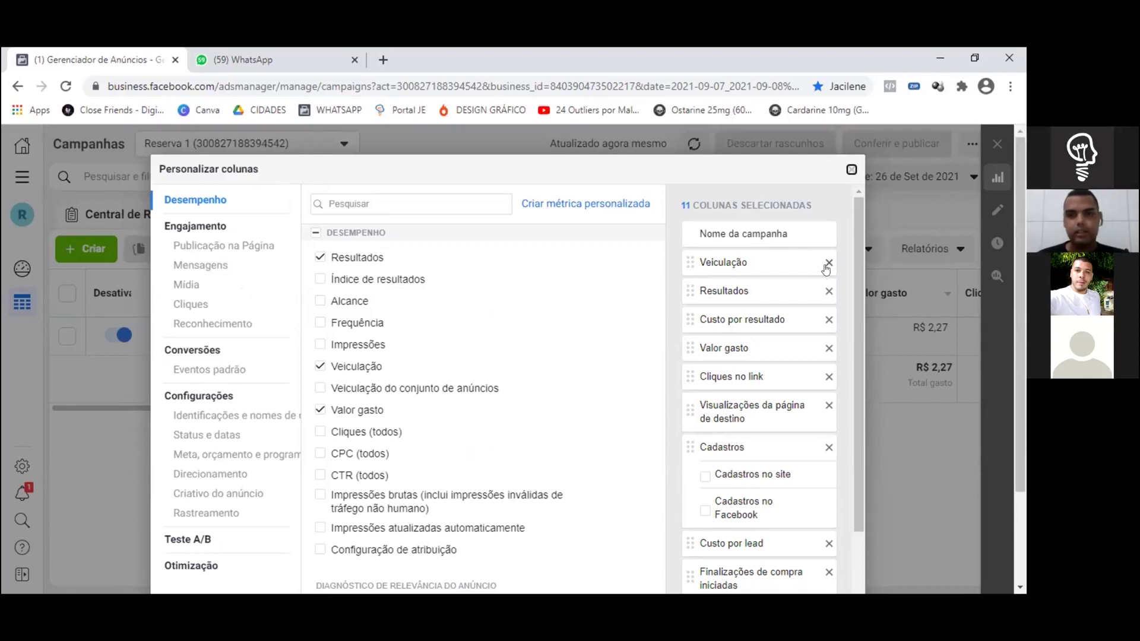
- Remove every selected column except Nome da campanha, from Veiculação through Compras no site
left_click(828, 262)
left_click(828, 262)
left_click(828, 263)
left_click(828, 262)
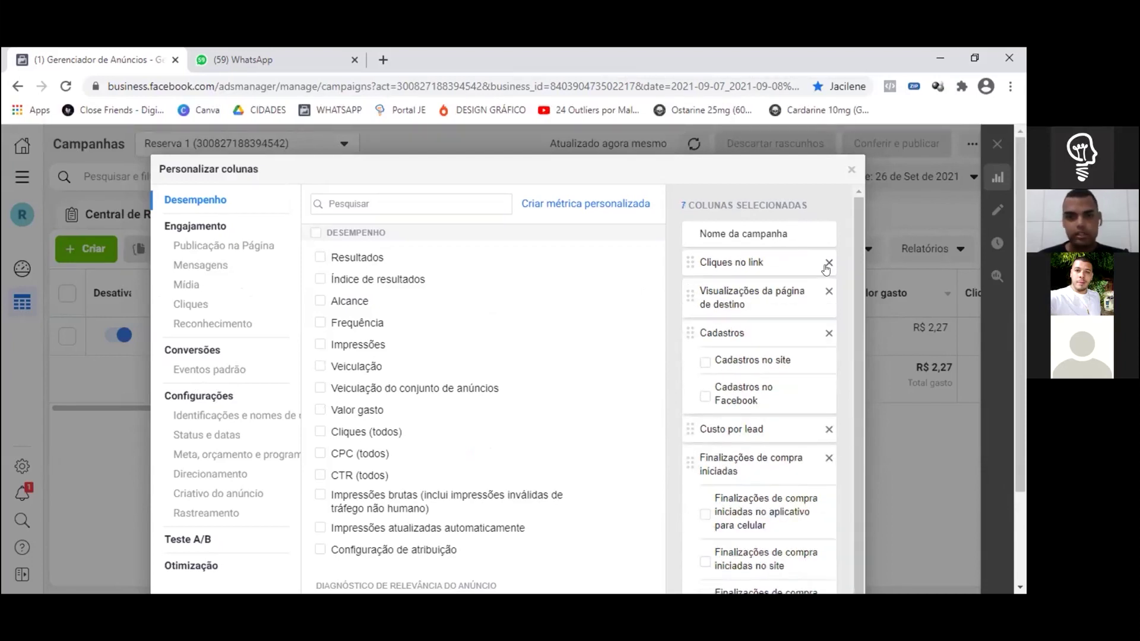
left_click(828, 264)
left_click(827, 264)
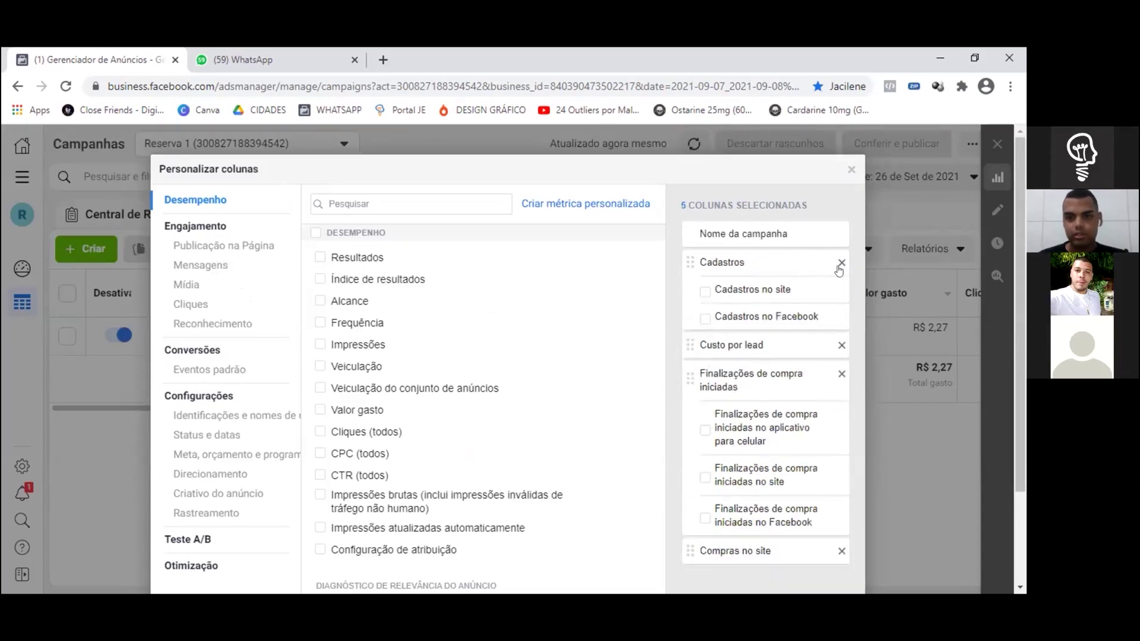
left_click(839, 264)
left_click(840, 263)
left_click(839, 264)
left_click(840, 263)
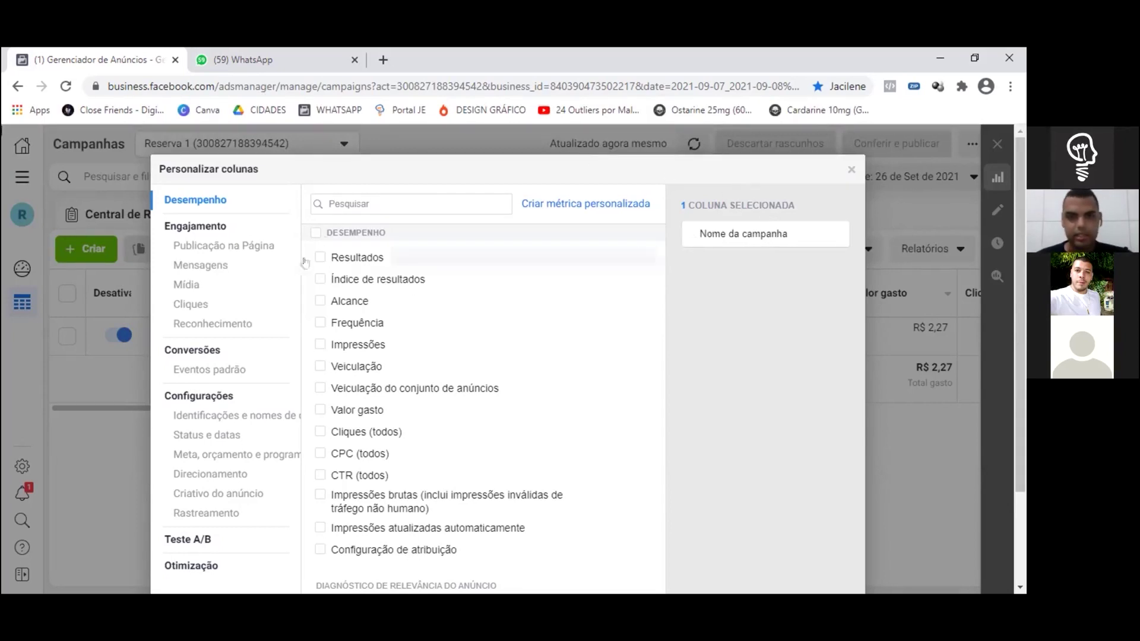
- Add the Resultados metric from the Desempenho group to the selected columns
left_click(354, 200)
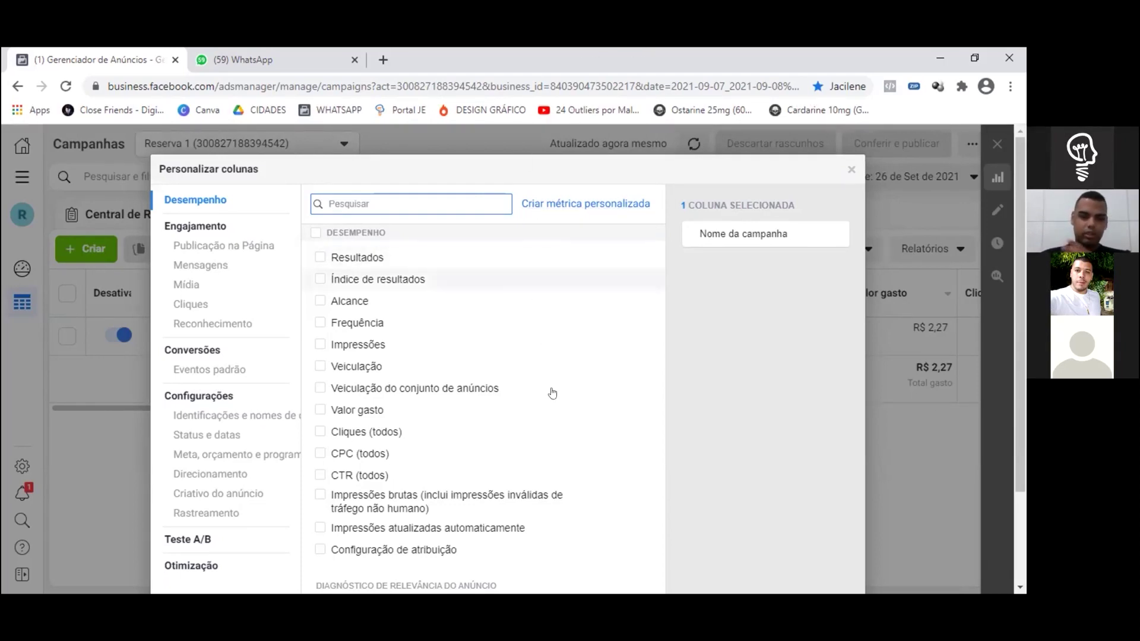
mouse_move(489, 402)
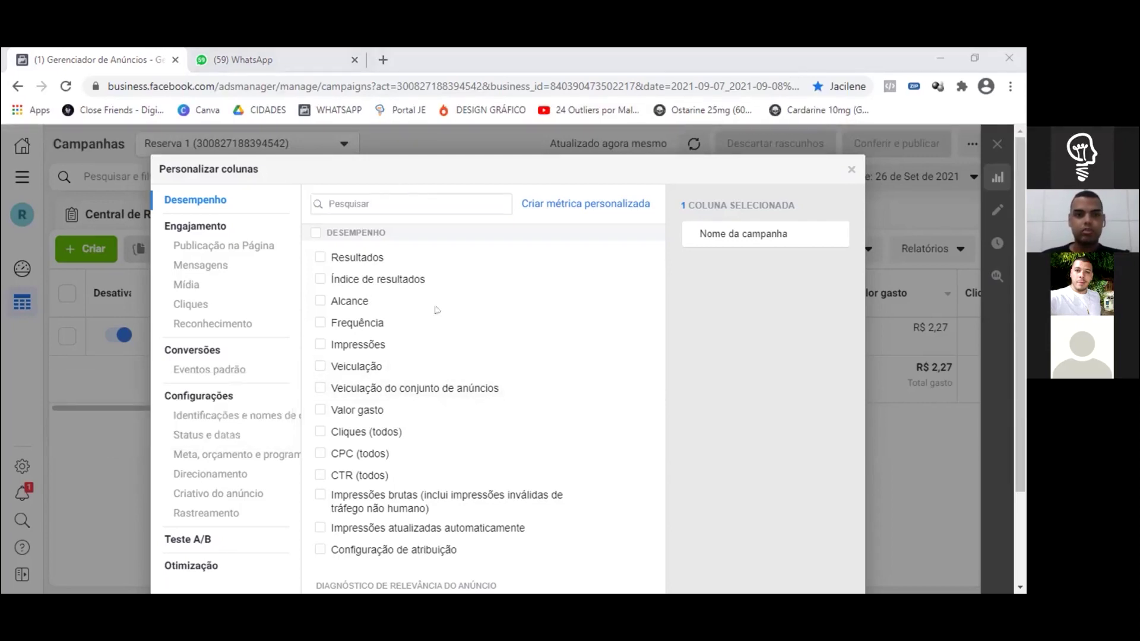
mouse_move(503, 356)
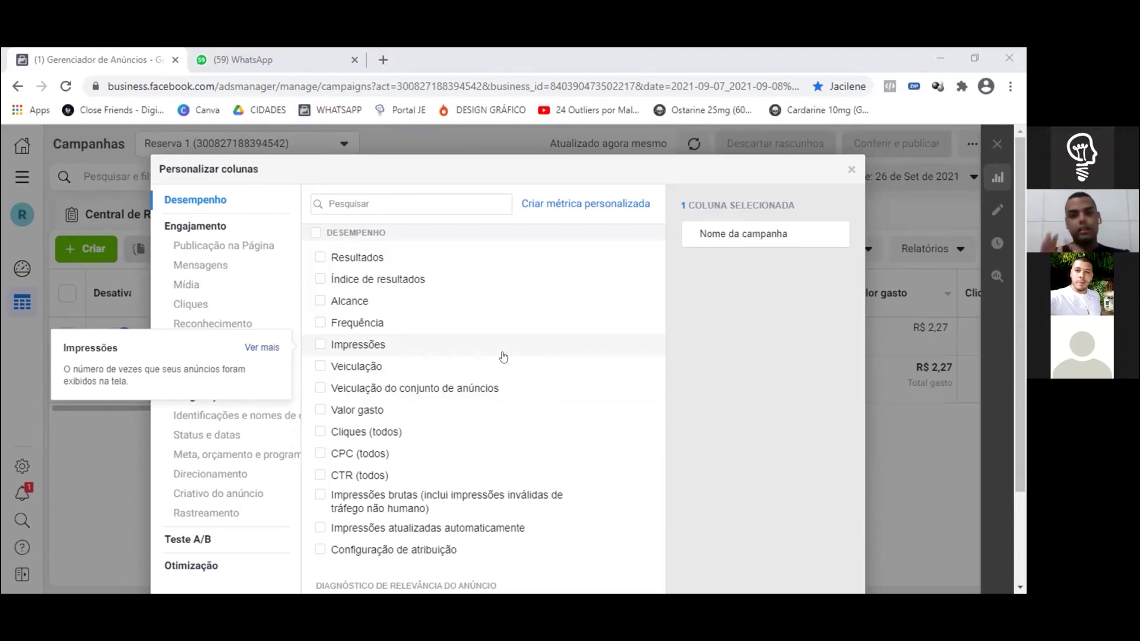
left_click(318, 259)
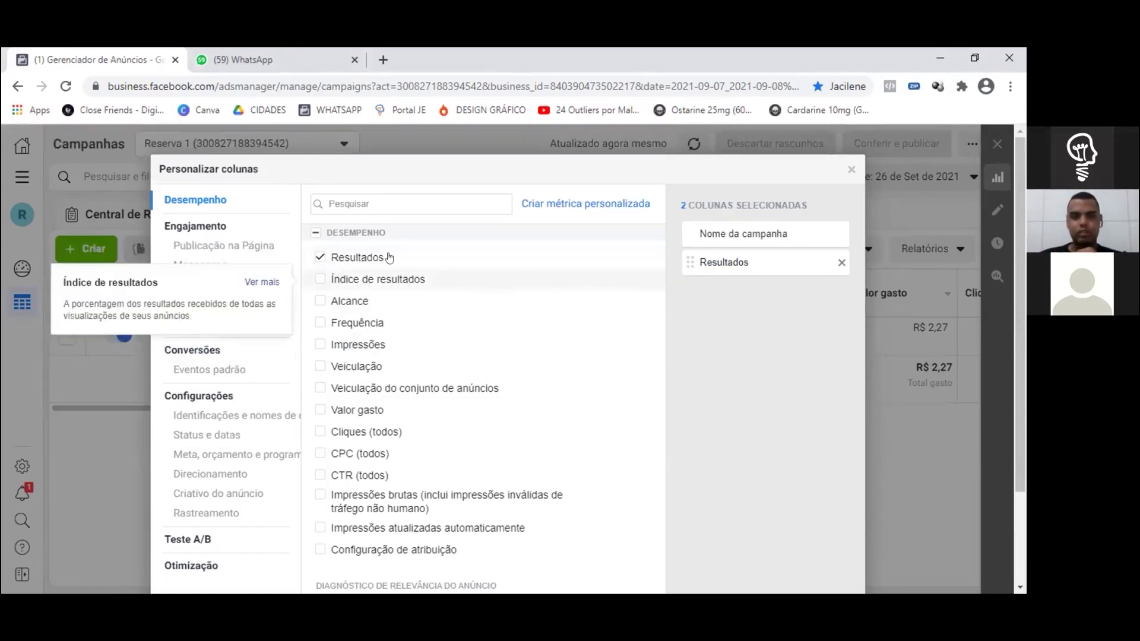
mouse_move(389, 248)
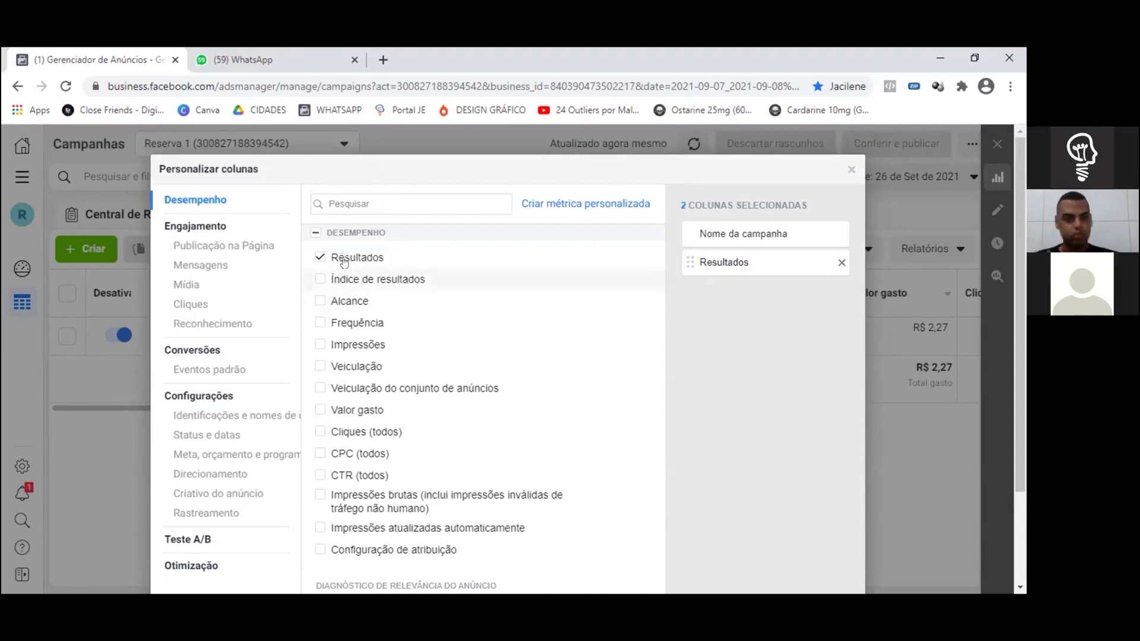
- Search the metrics for "CUSTO PO" and add Custo por resultado to the selected columns
left_click(348, 203)
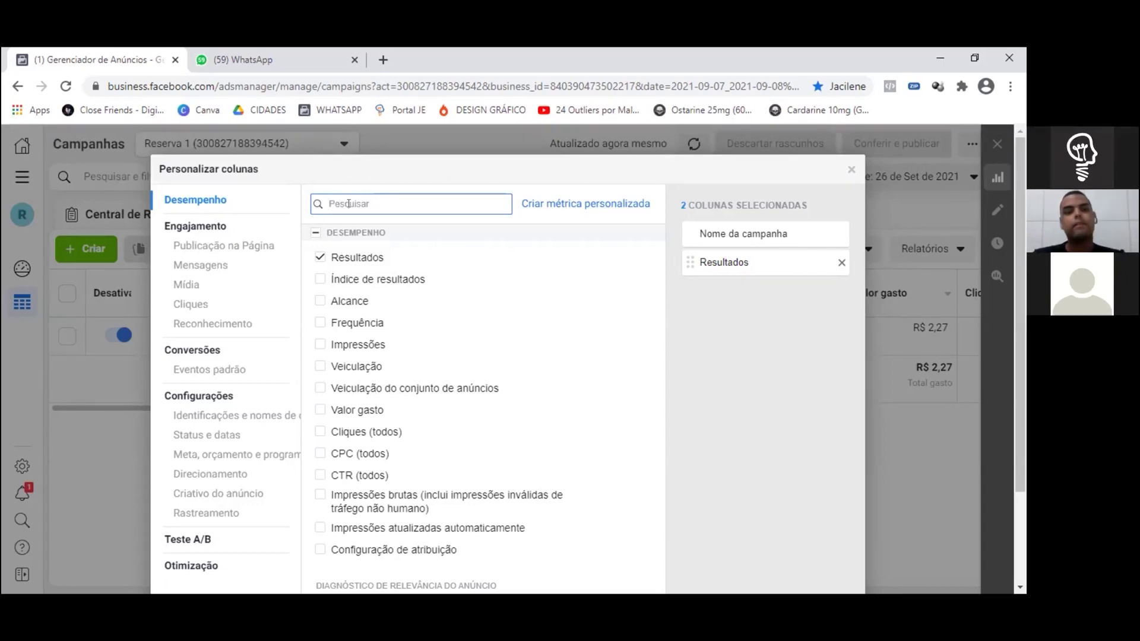
type("CUSTO PO")
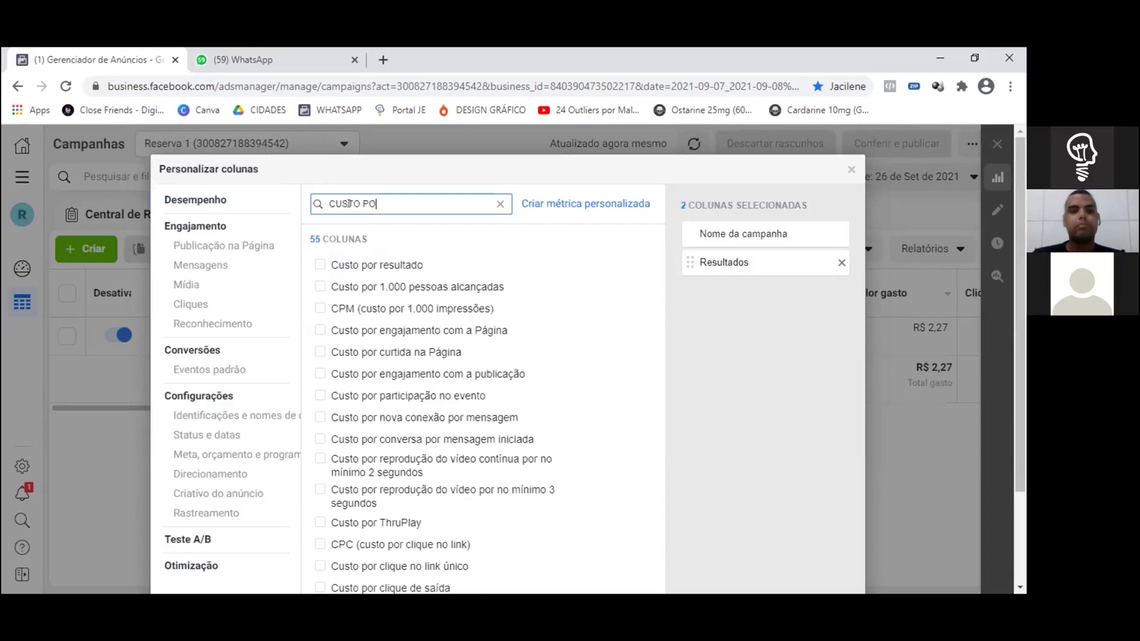
left_click(319, 264)
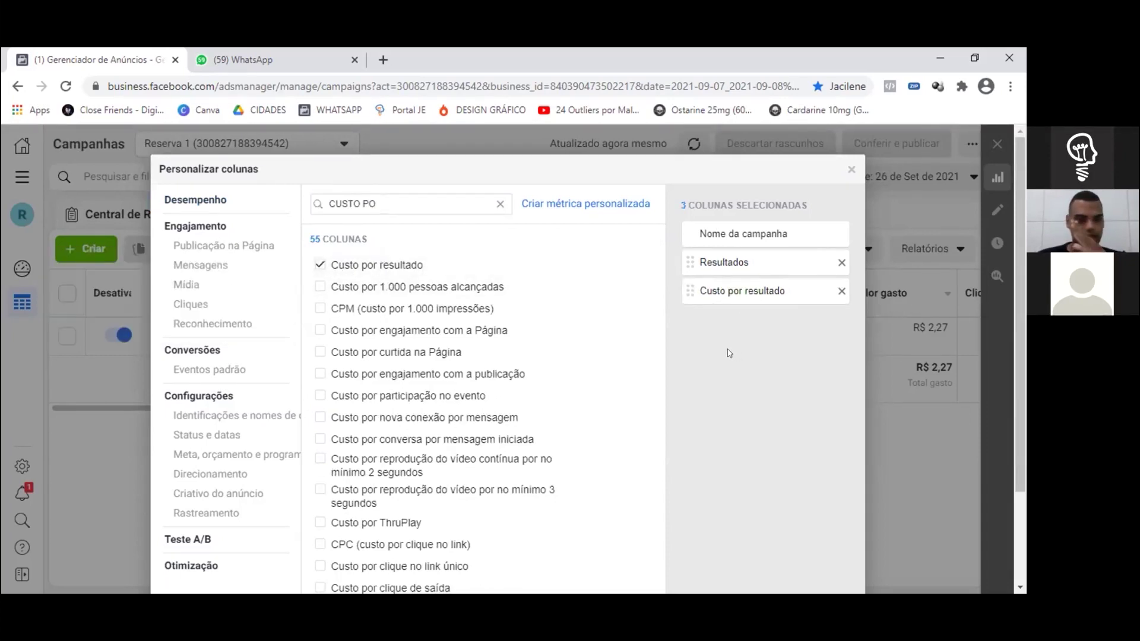
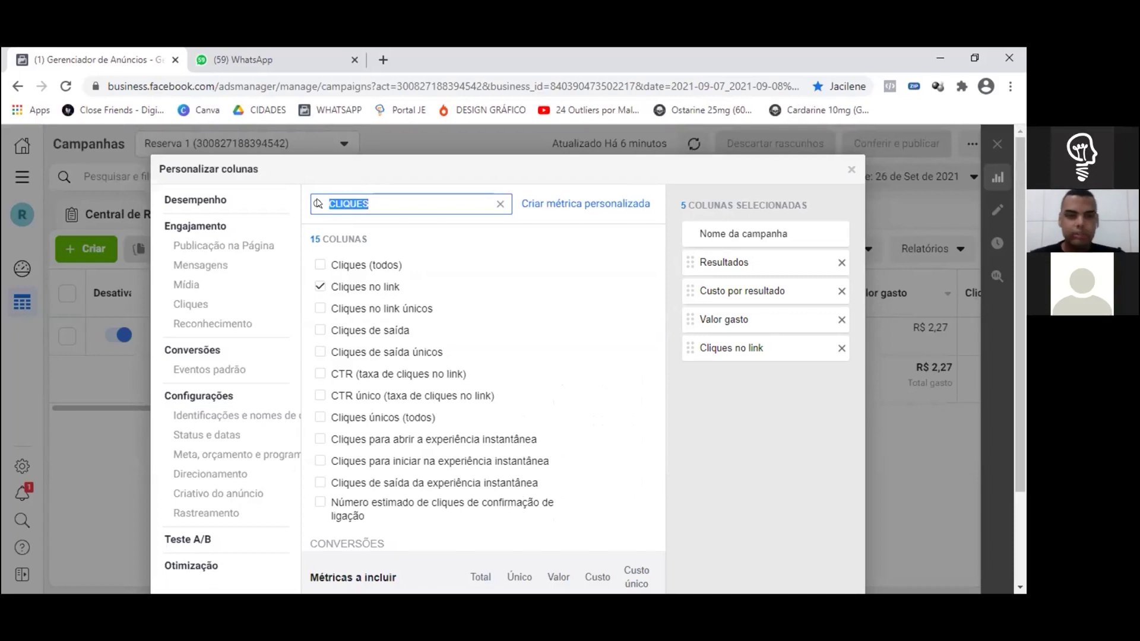
- Search the metrics for "VISUALIZA" and add the total of Visualizações da página de destino as a column
type("VISUALIZA")
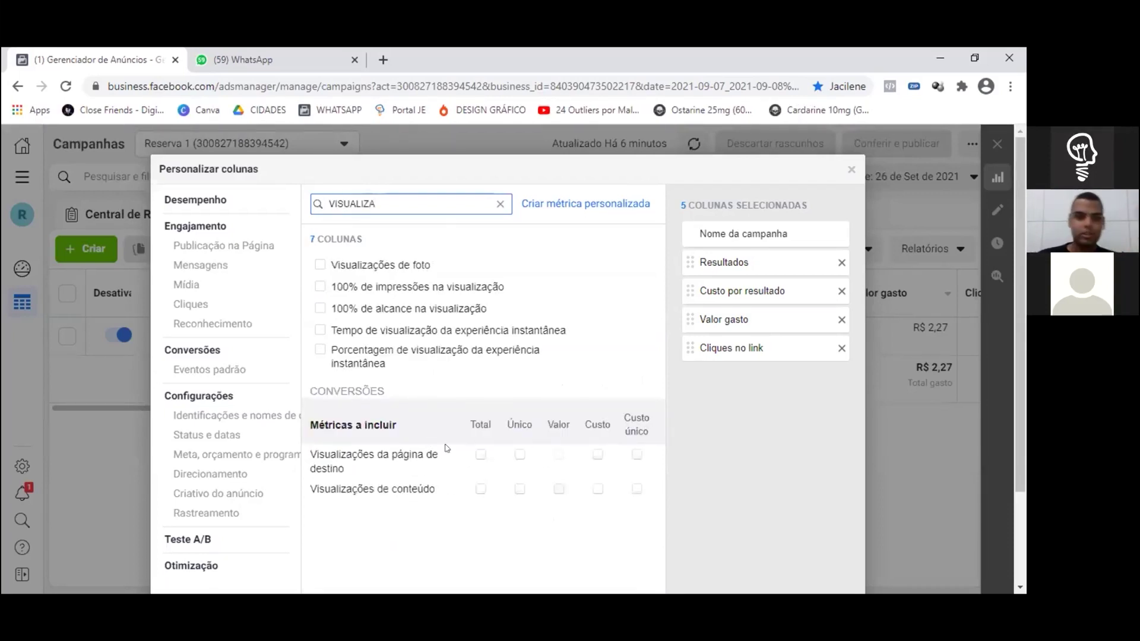
left_click(474, 454)
left_click(476, 454)
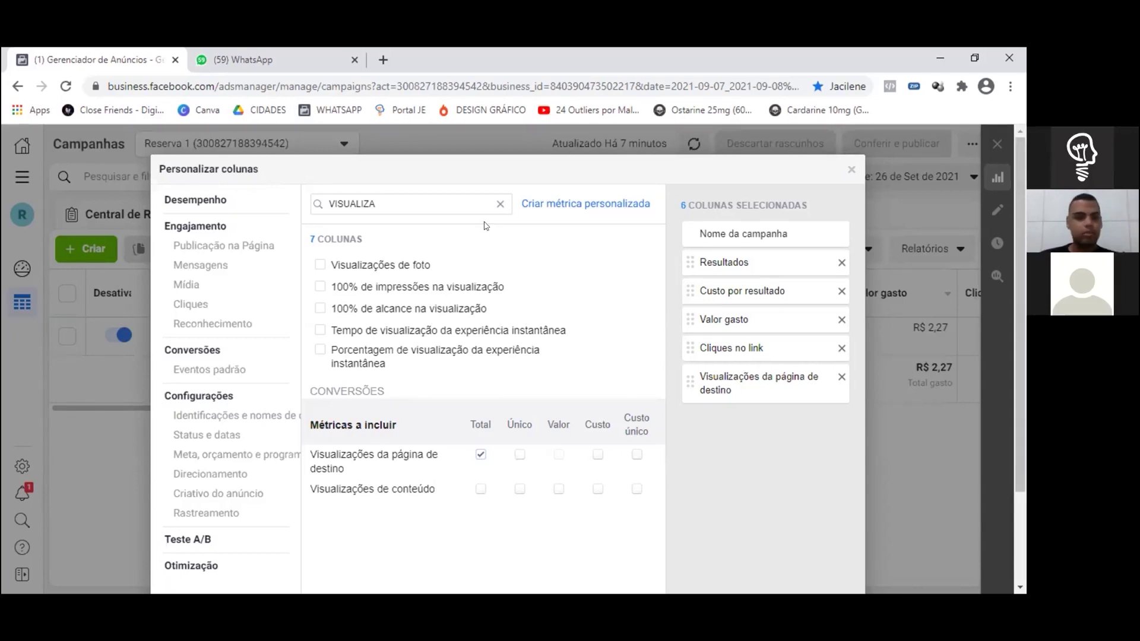
- Search the metrics for "CADAS" and include both the total and the cost of Cadastros as columns
mouse_move(448, 358)
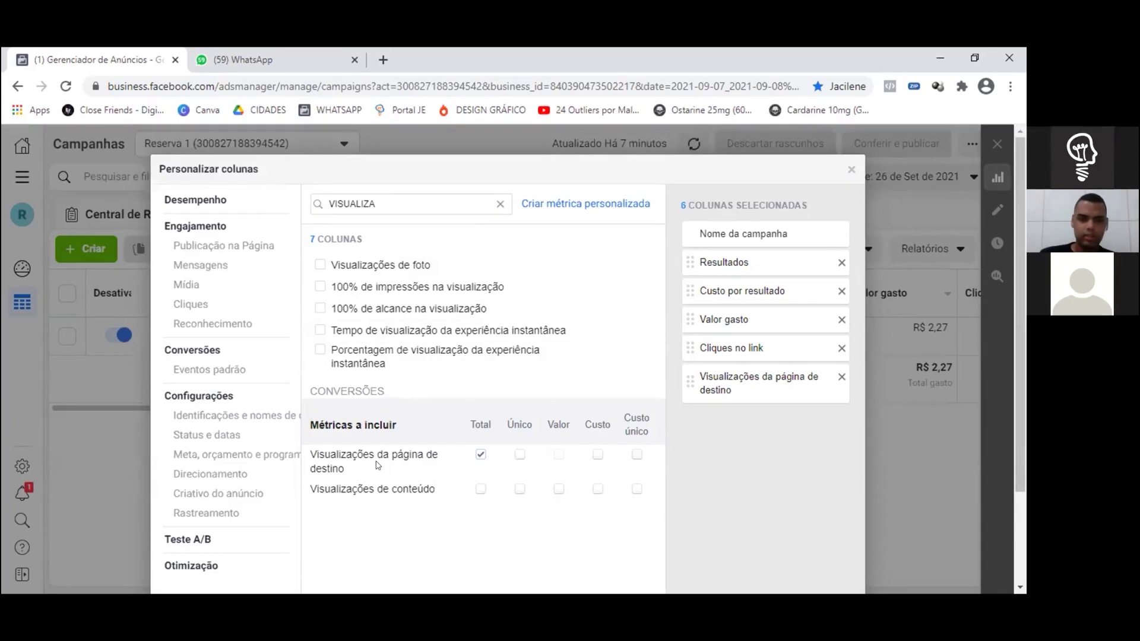
left_click_drag(402, 204, 249, 185)
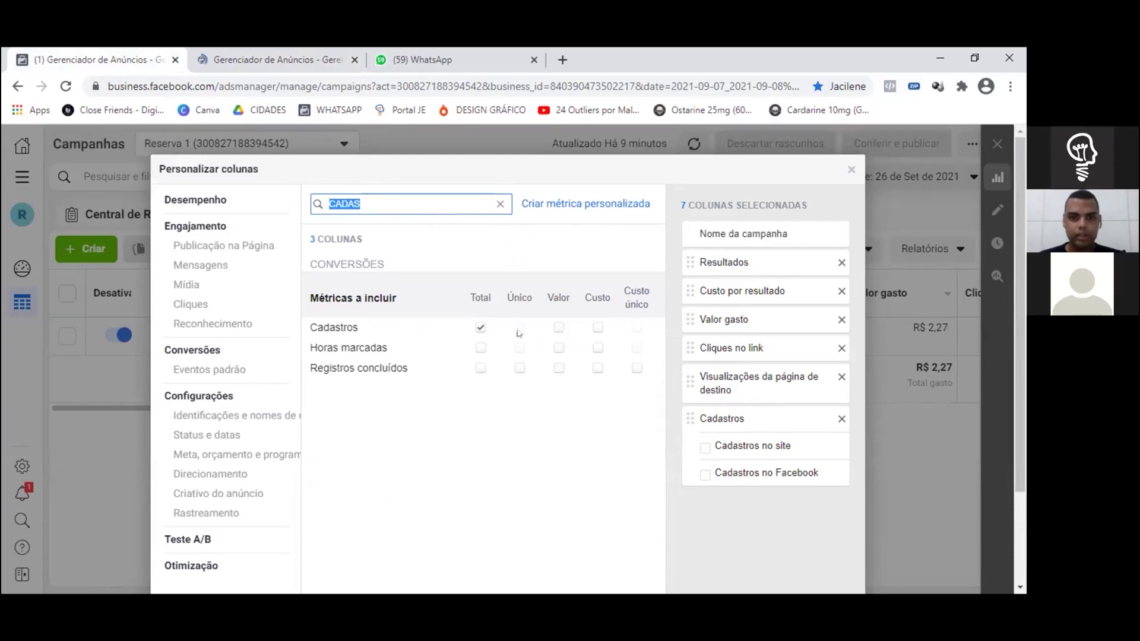
left_click(597, 327)
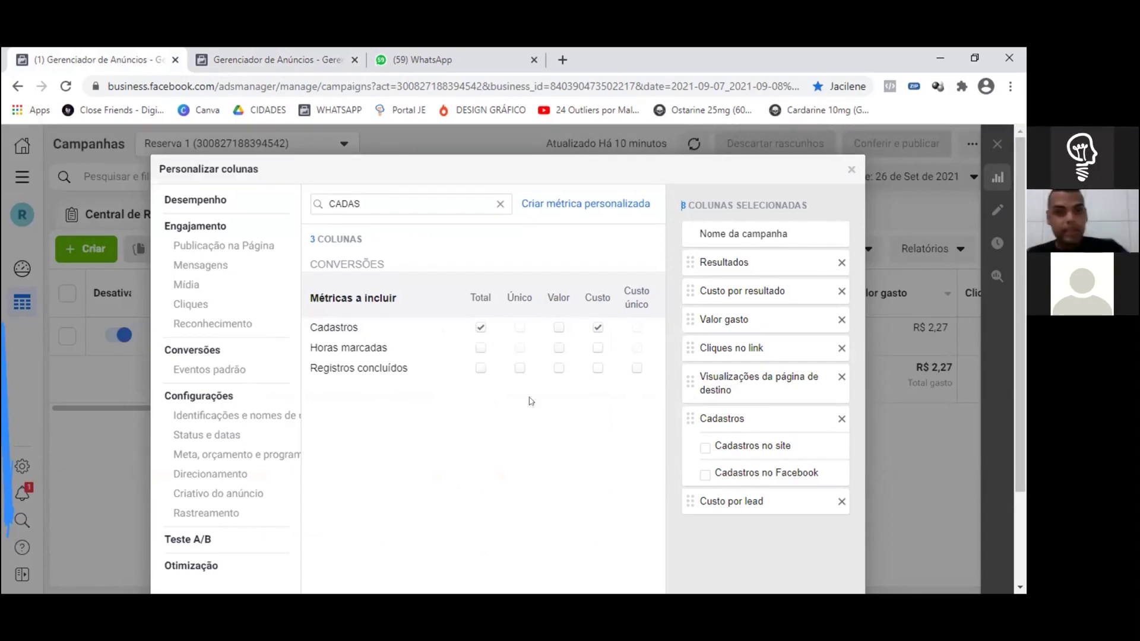
- Search the metrics for "FINALIZA" and add the total of Finalizações de compra iniciadas as a column
left_click_drag(360, 204, 296, 198)
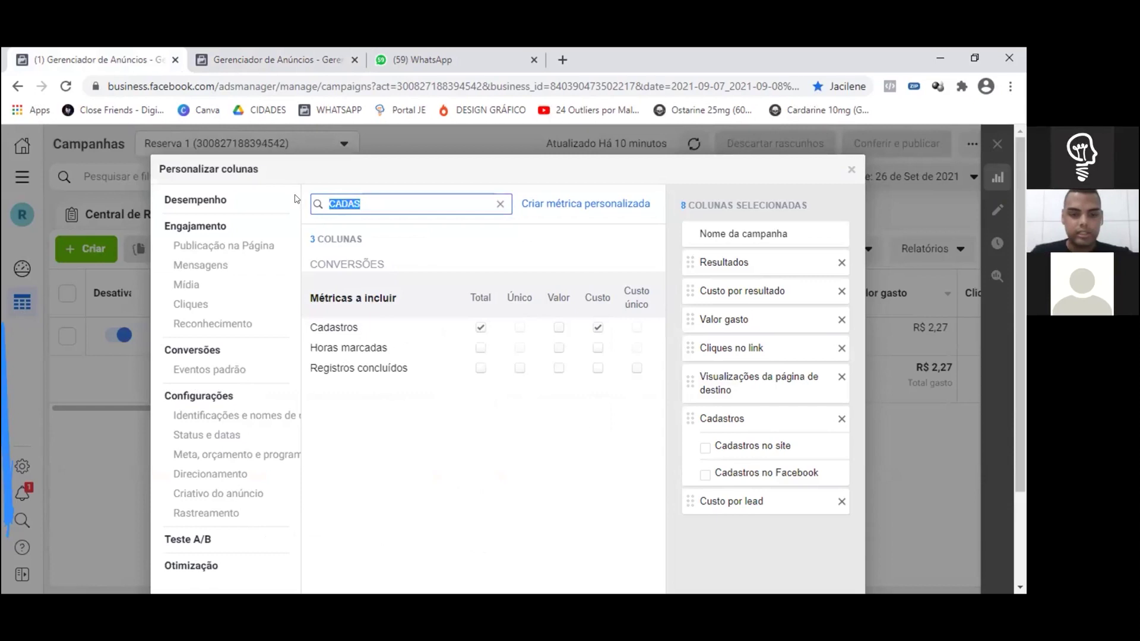
type("FINALIZA")
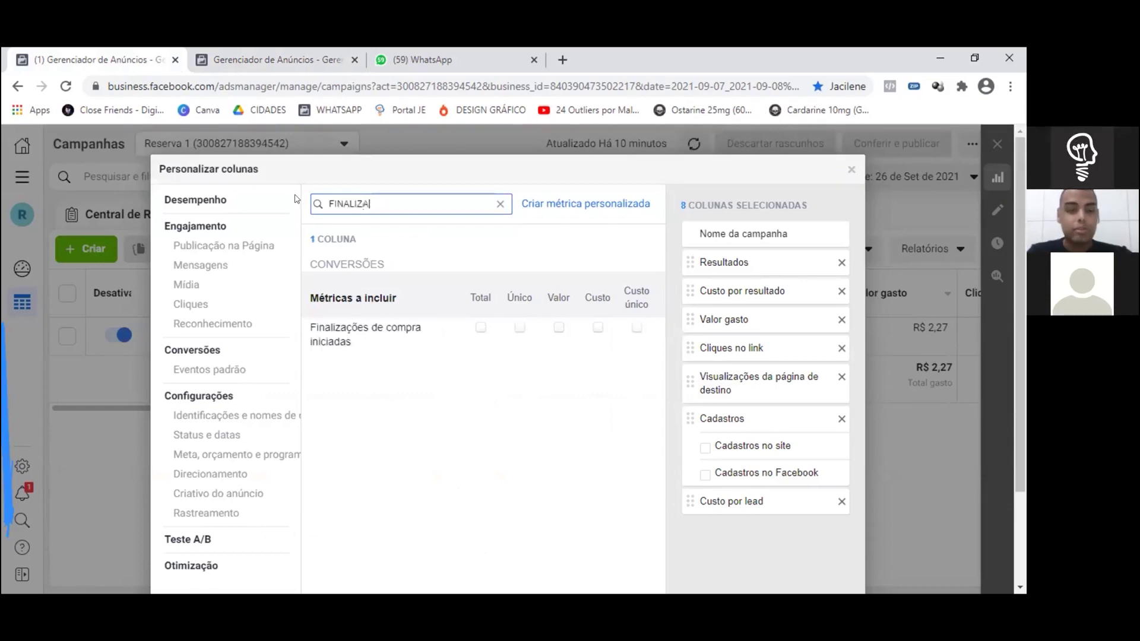
left_click(479, 328)
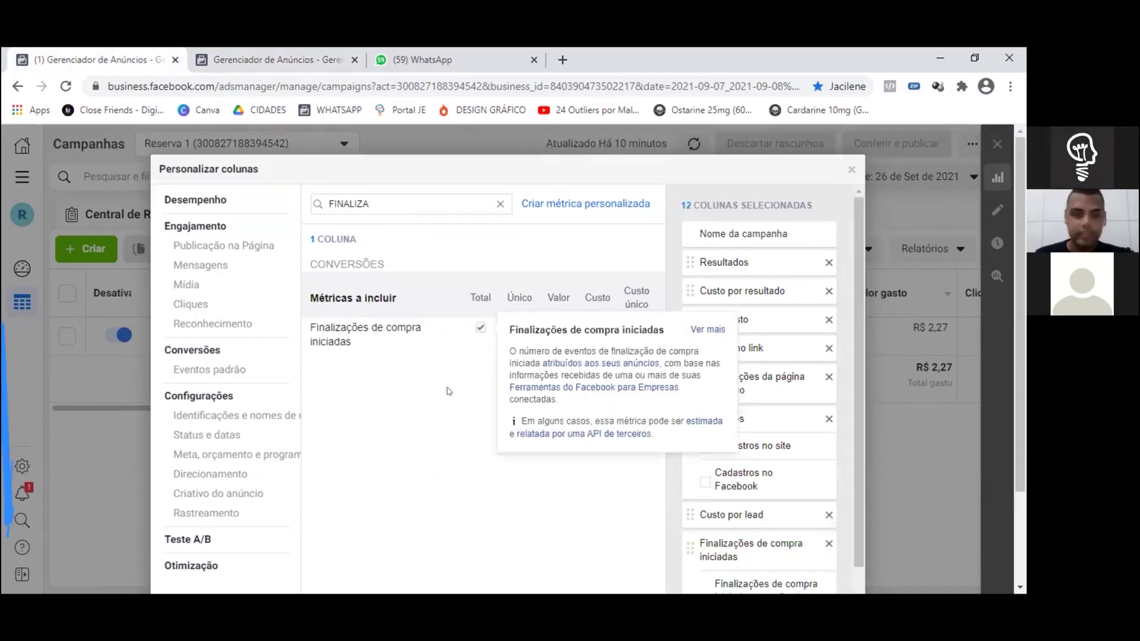
- Deselect the mobile app, site and Facebook breakdowns under Finalizações de compra iniciadas in the selected columns
scroll(677, 467, "down", 4)
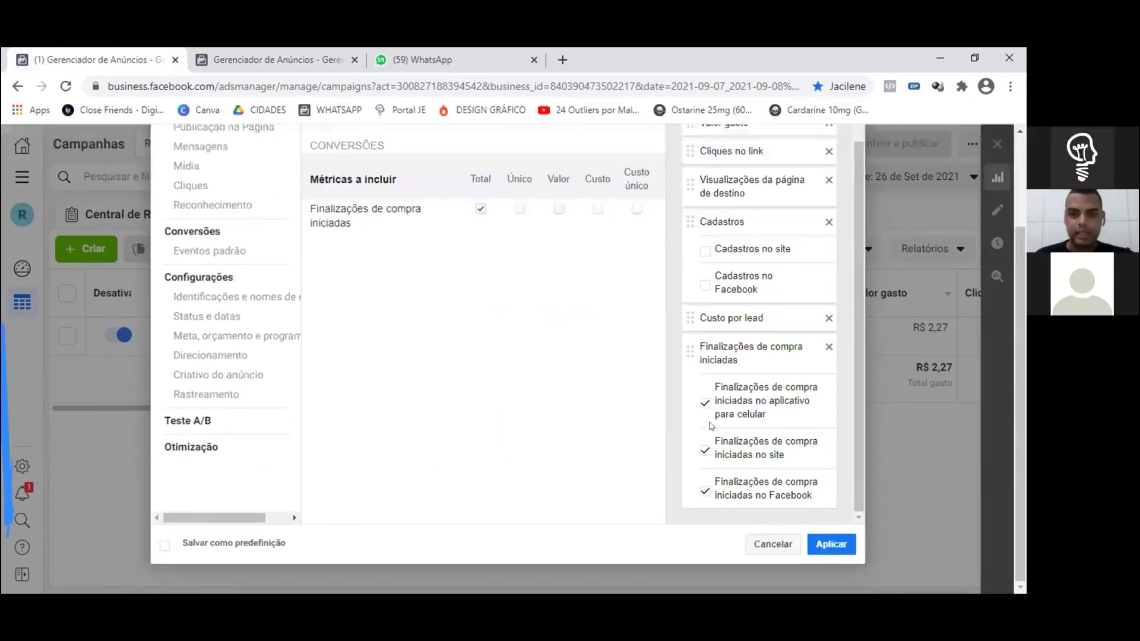
left_click(704, 405)
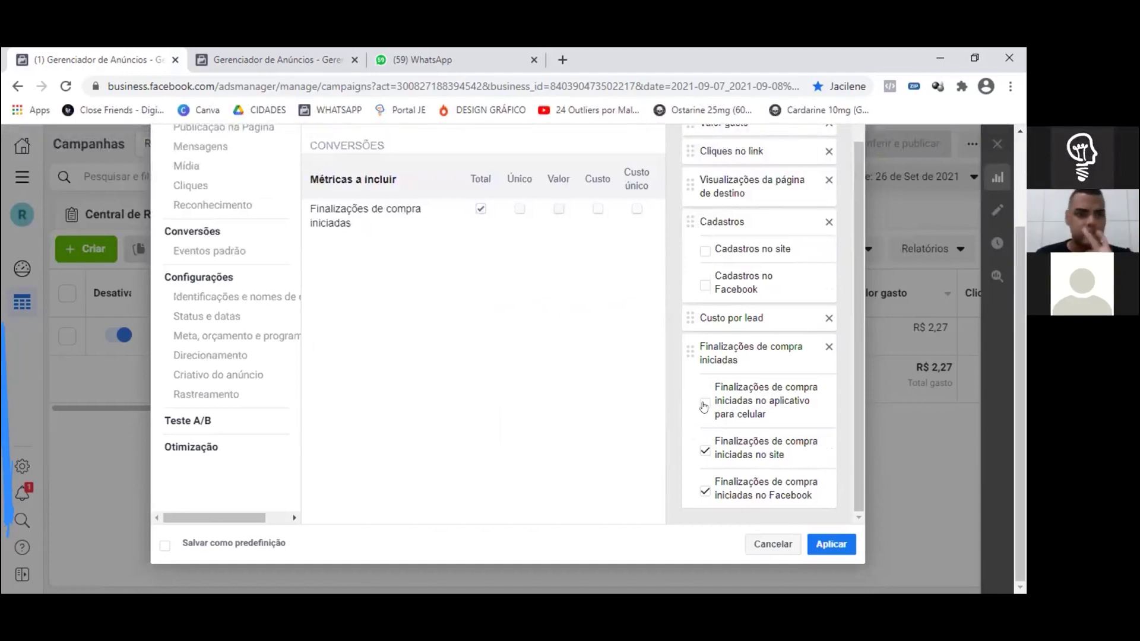
left_click(704, 451)
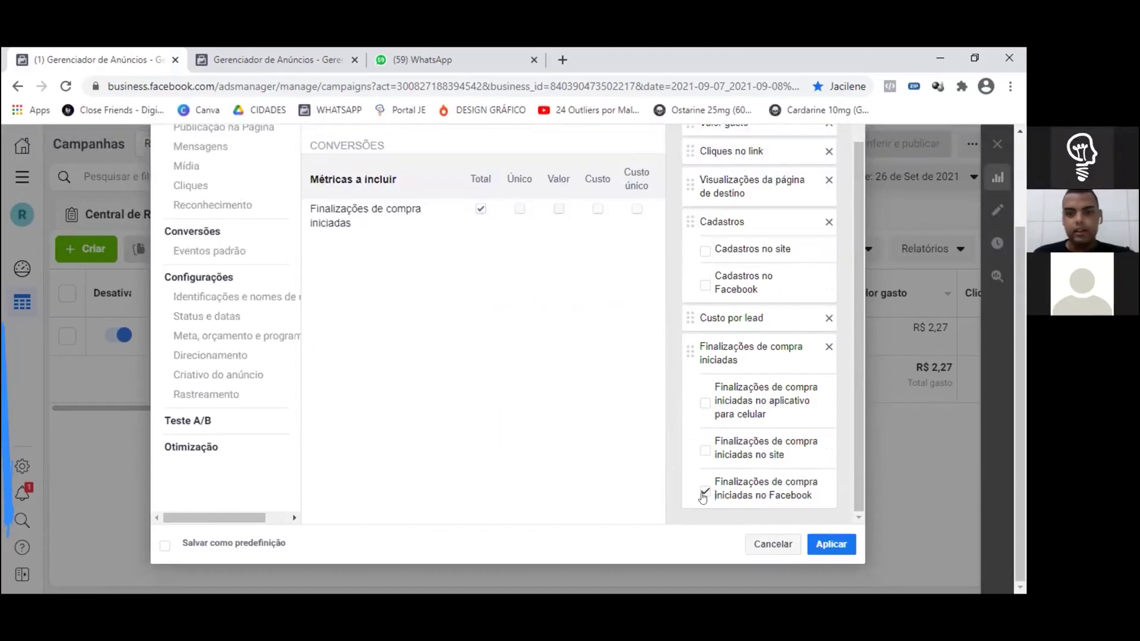
left_click(704, 493)
scroll(548, 379, "up", 3)
scroll(547, 378, "down", 3)
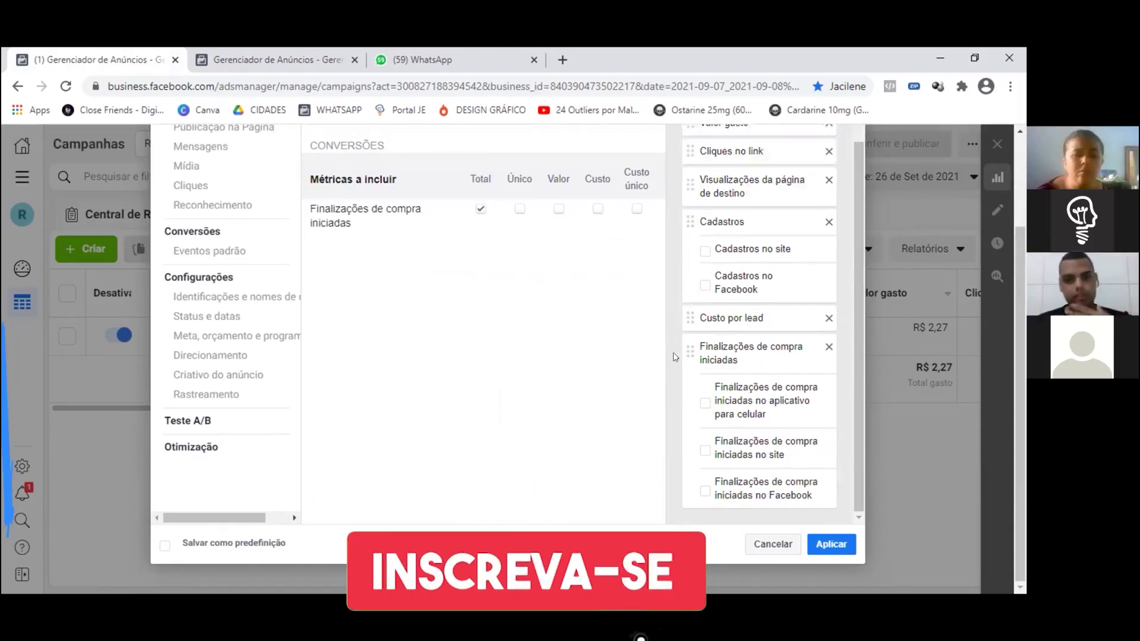
- Search the metrics for "COMPRA" and include the total and cost of Compras as columns, without its app, site and Facebook breakdowns
scroll(650, 365, "up", 2)
scroll(451, 297, "up", 3)
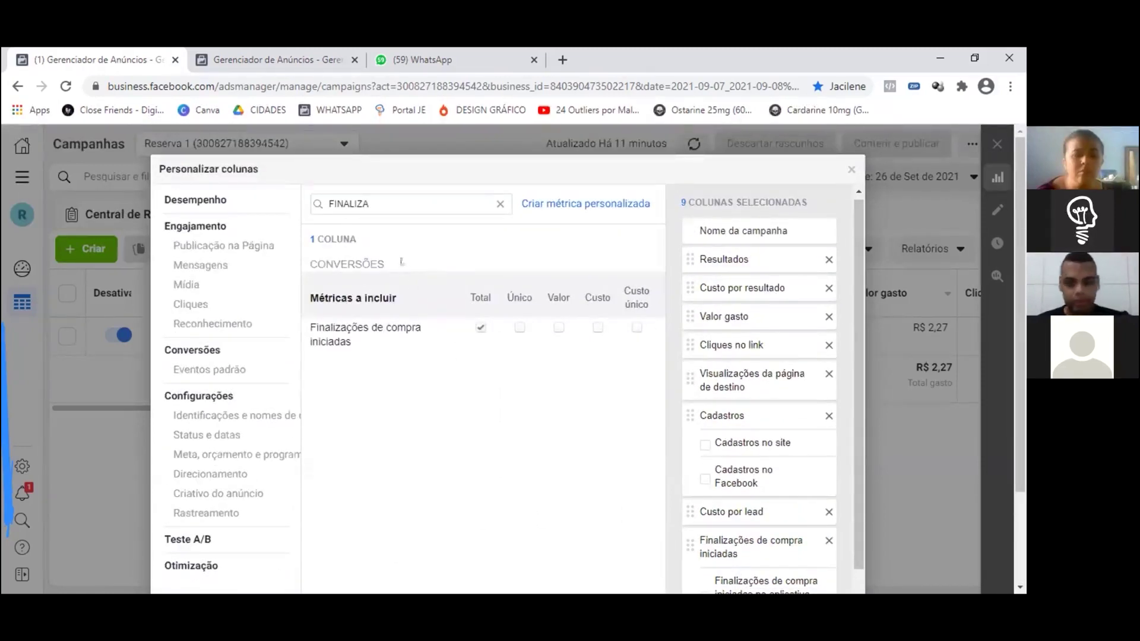
left_click_drag(493, 206, 304, 210)
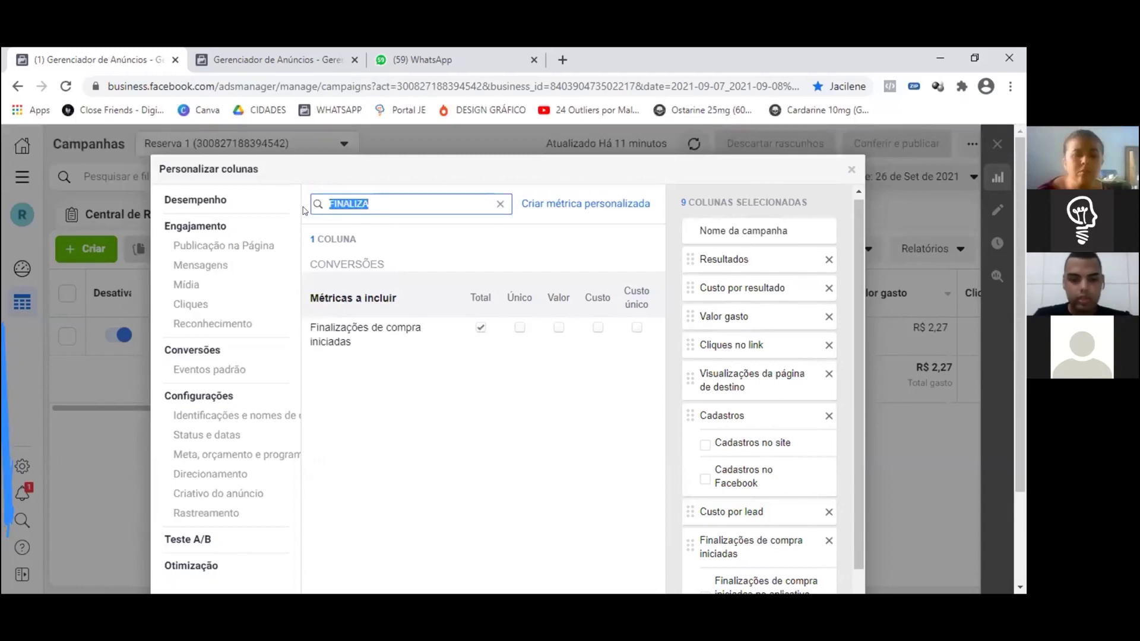
type("COMPRA")
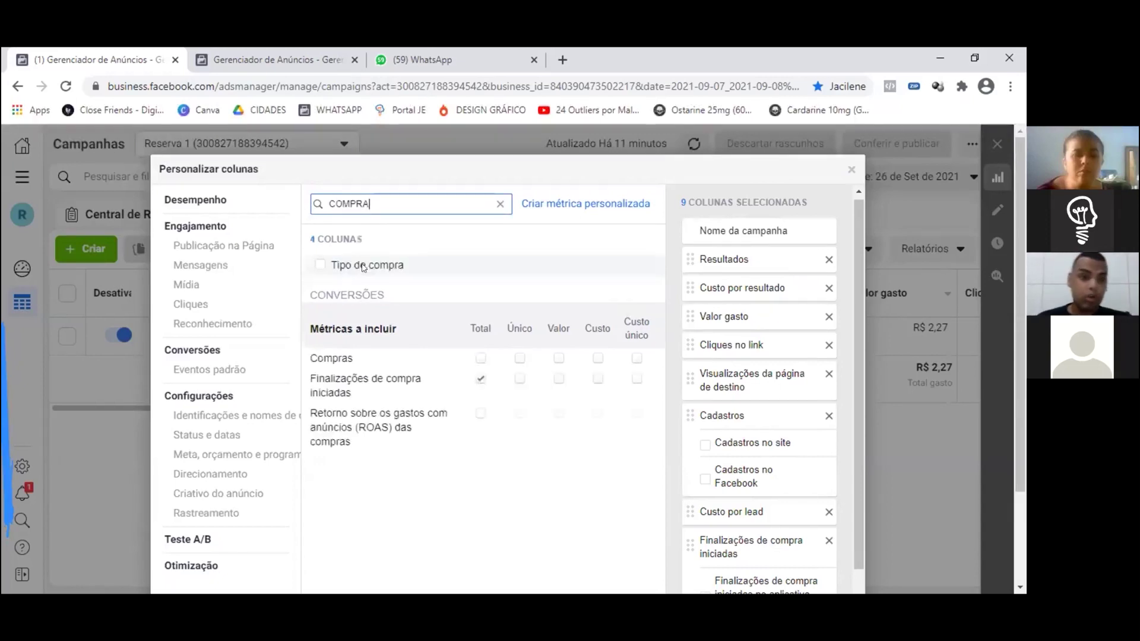
left_click(478, 358)
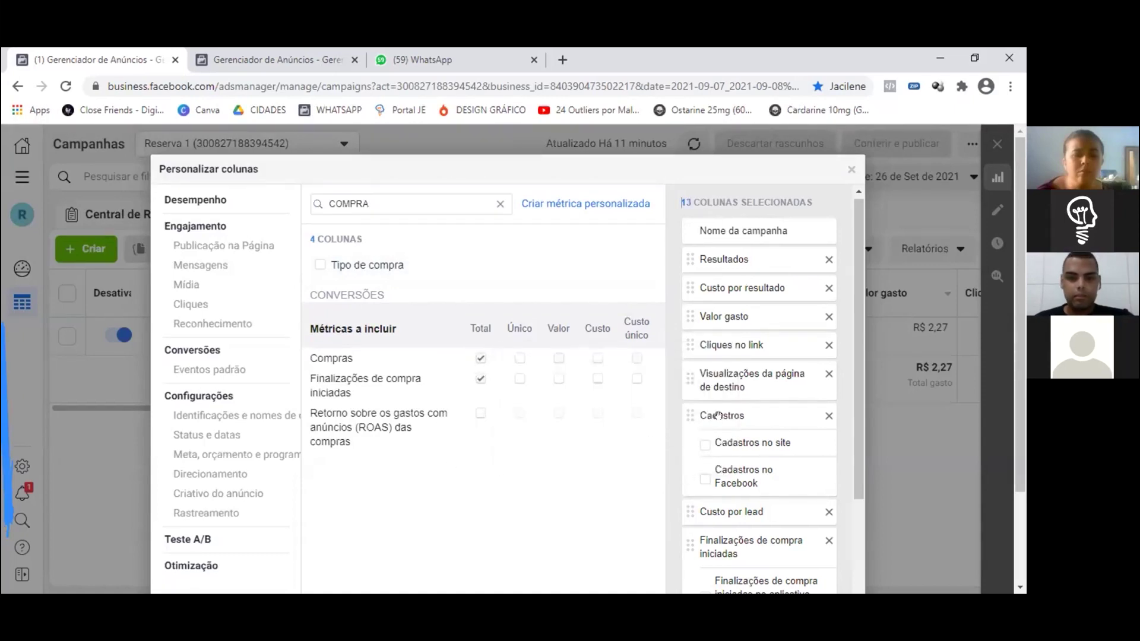
scroll(720, 414, "down", 3)
scroll(702, 466, "down", 2)
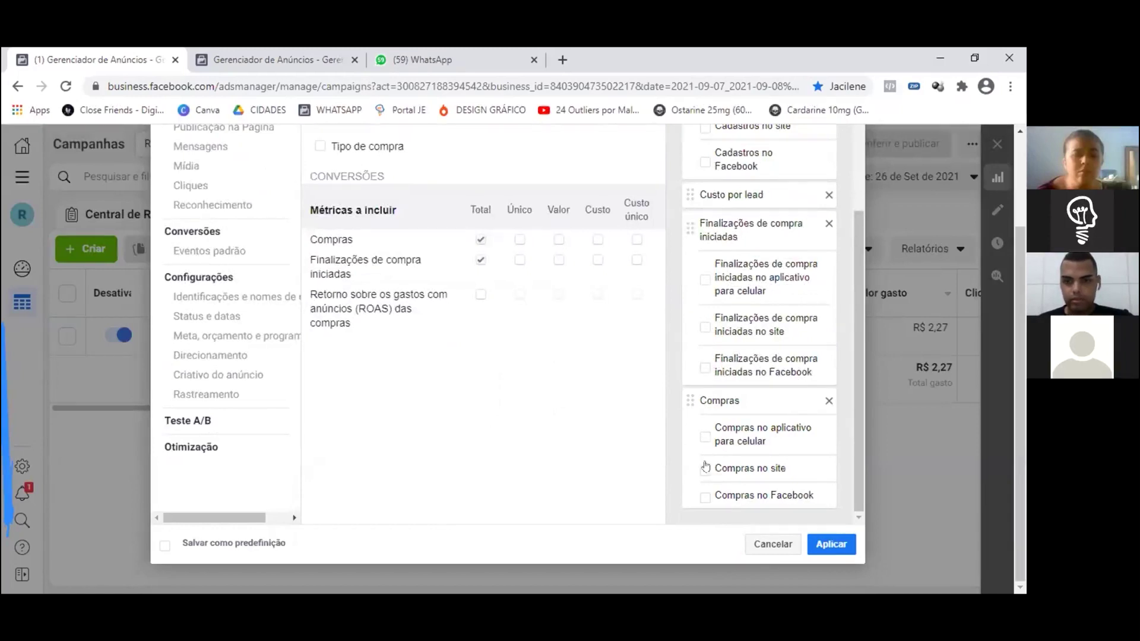
left_click(597, 239)
scroll(736, 392, "down", 2)
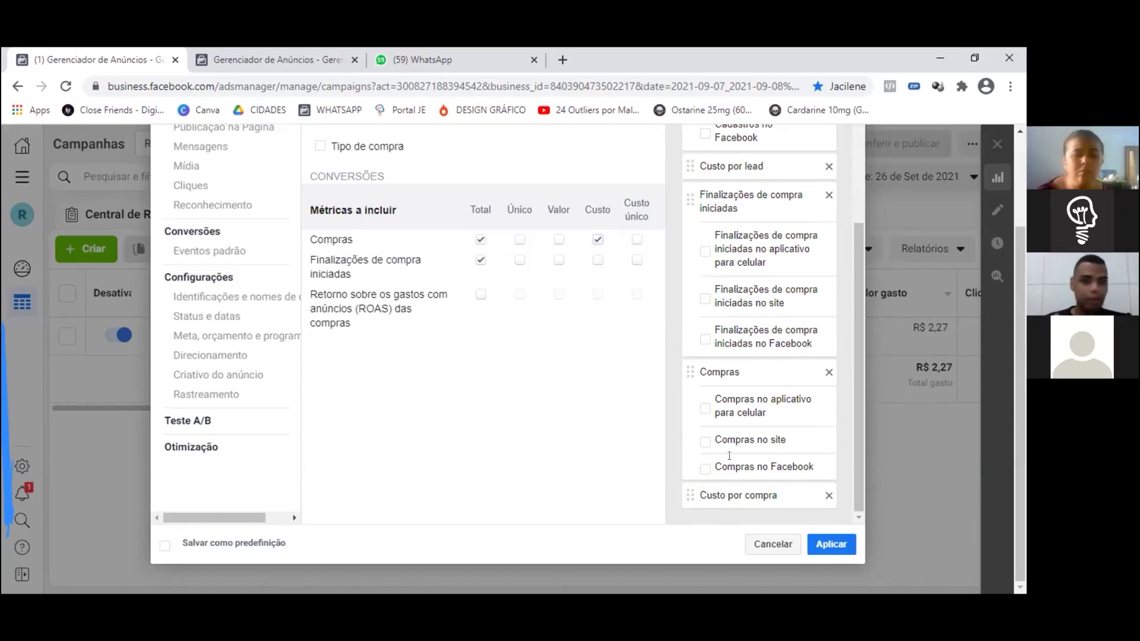
- Save the selected columns as a preset, replacing the suggested preset name with the new owner's first name, and apply them
scroll(729, 455, "up", 4)
scroll(752, 412, "up", 3)
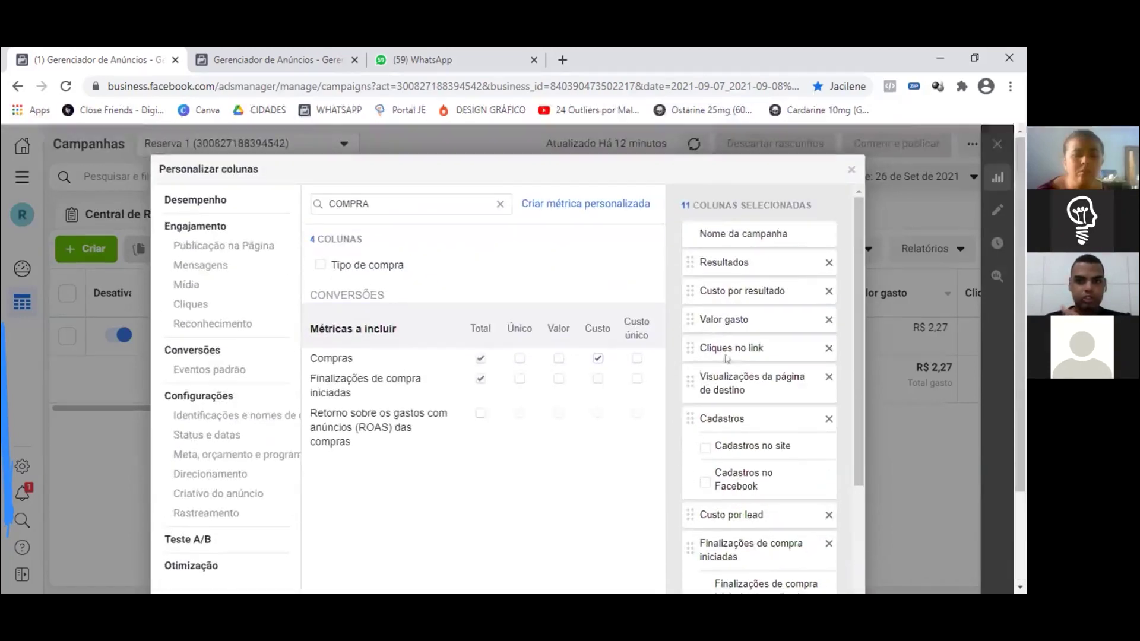
scroll(724, 285, "up", 1)
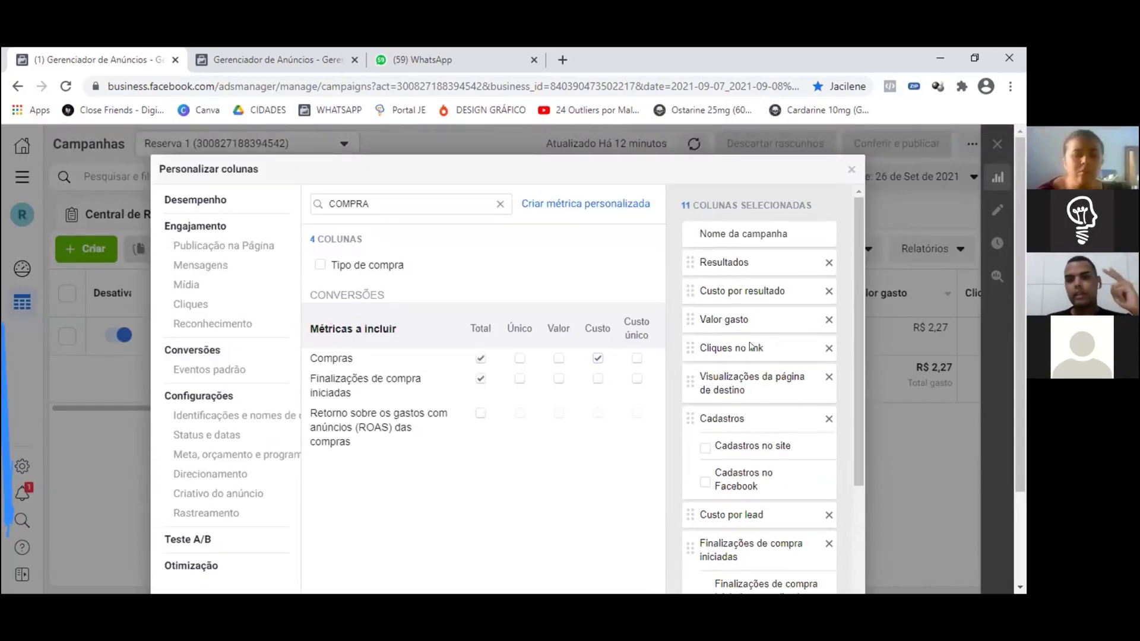
scroll(756, 364, "down", 2)
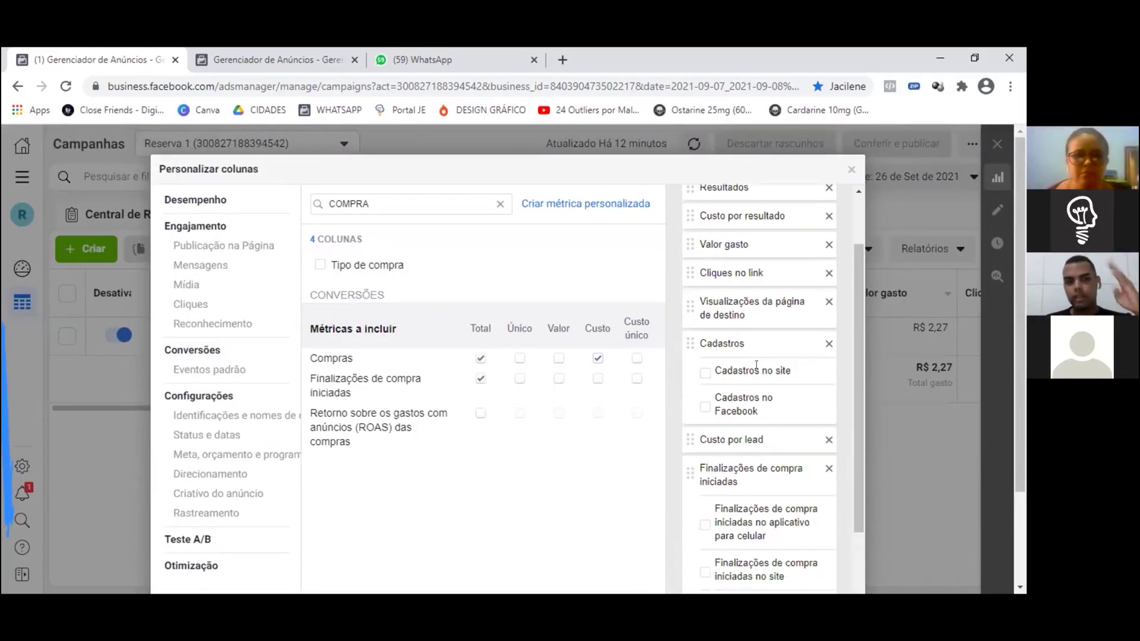
scroll(756, 364, "down", 2)
scroll(753, 360, "down", 2)
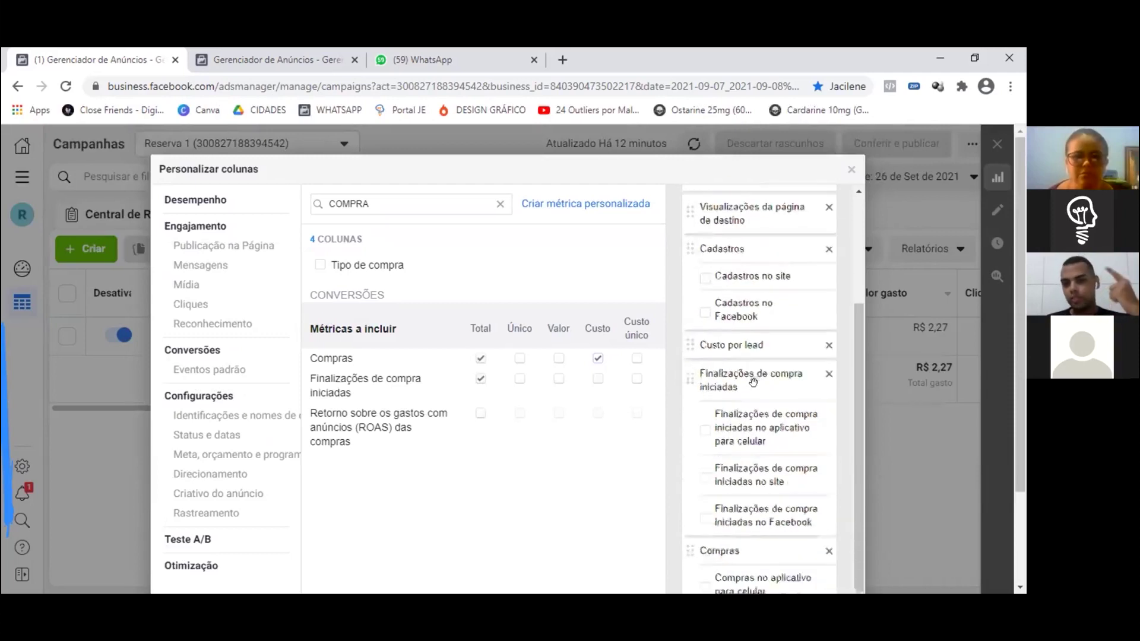
scroll(751, 382, "down", 3)
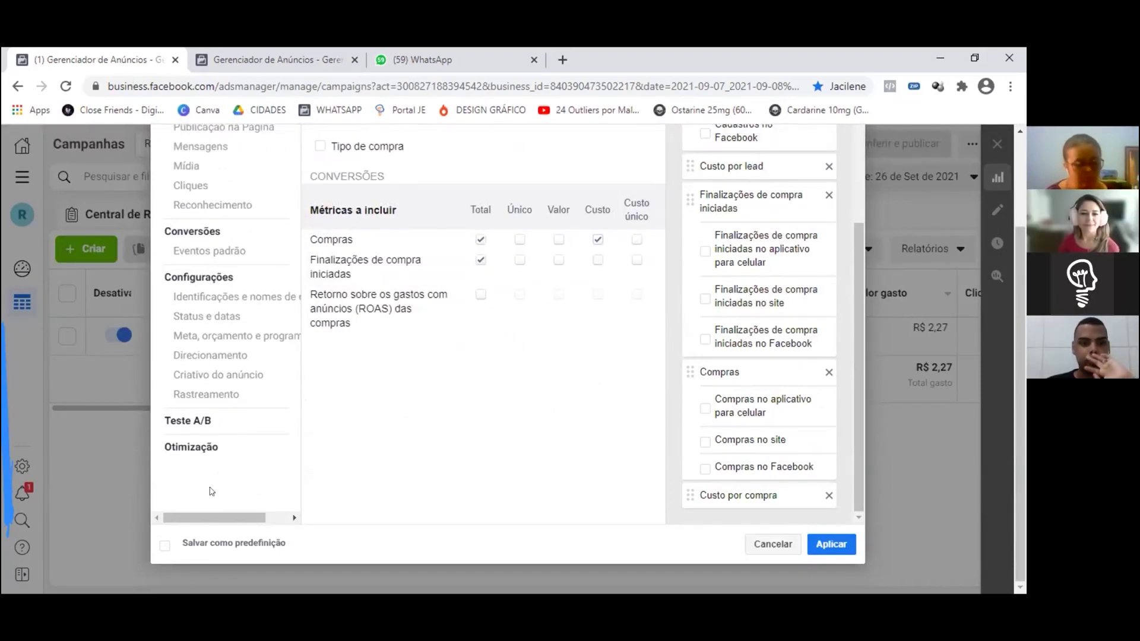
left_click(164, 546)
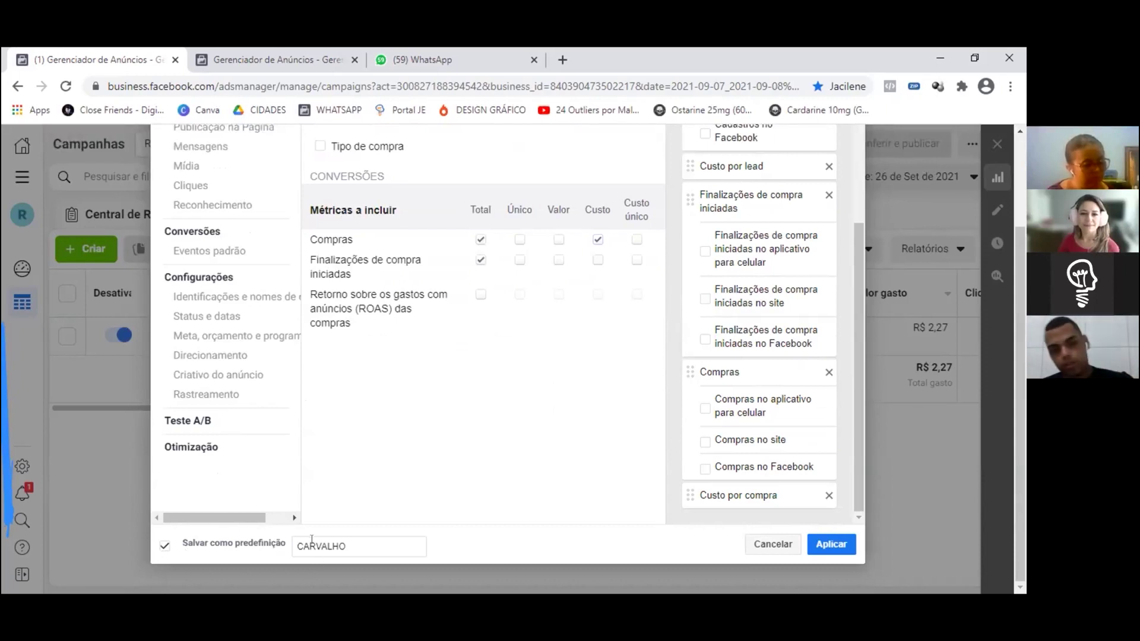
double_click(310, 537)
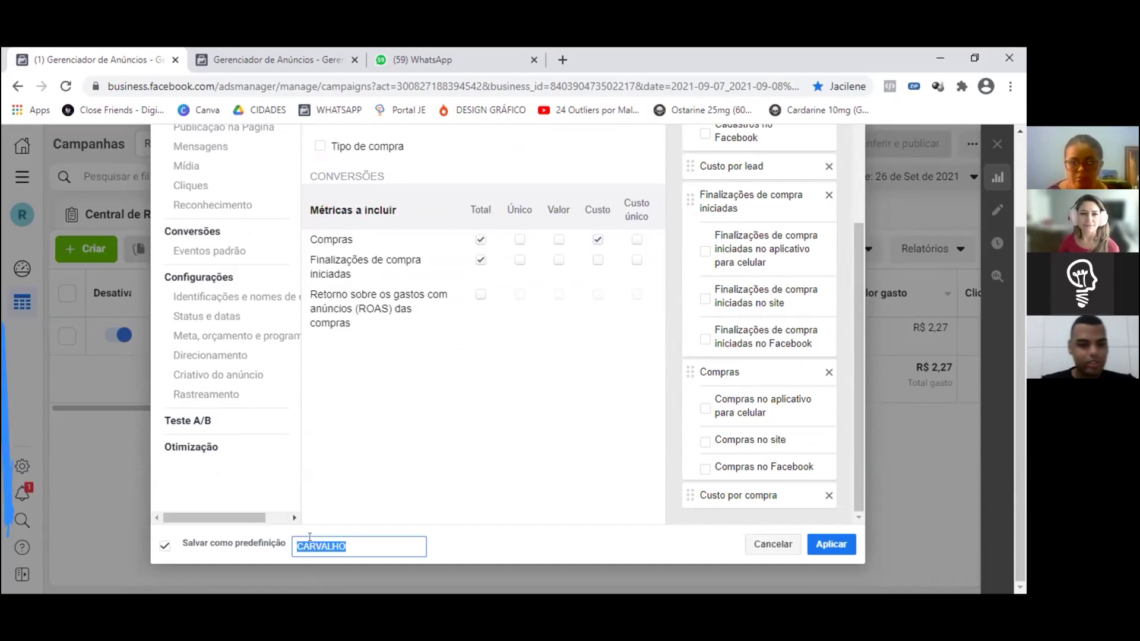
type("ca")
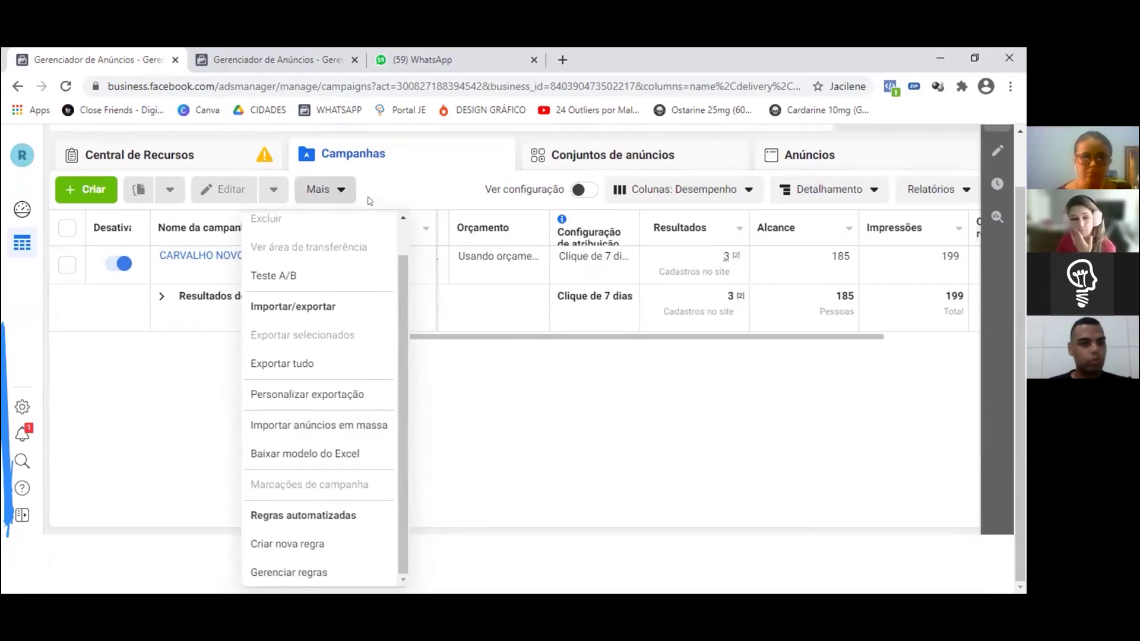
- Switch the campaigns table from the Desempenho columns to the newly saved custom column preset
left_click(667, 187)
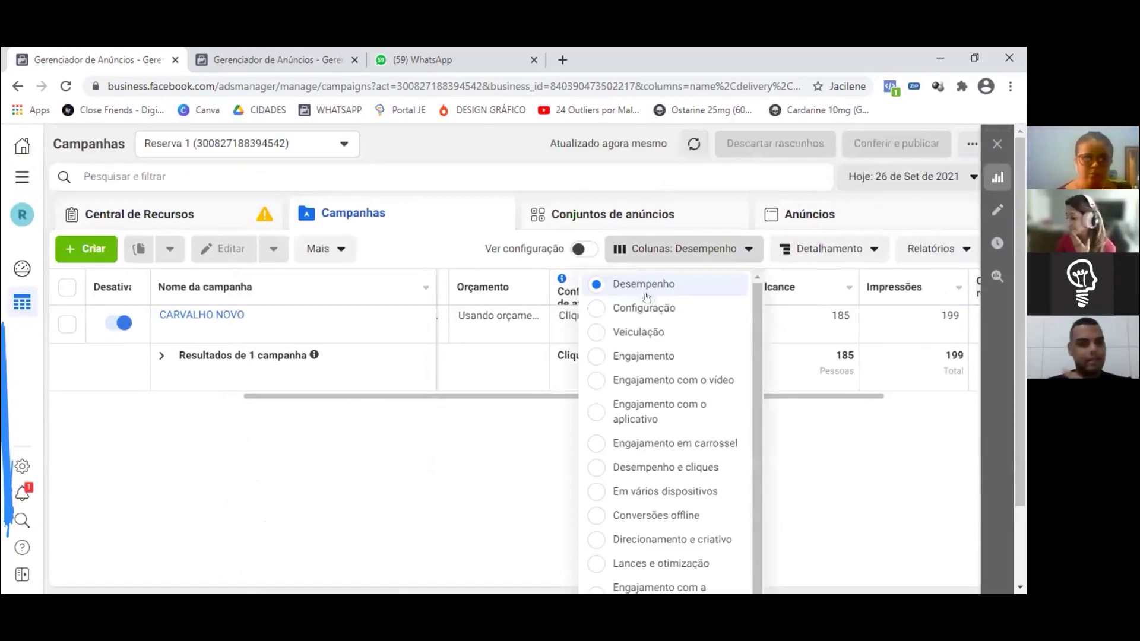
scroll(653, 332, "down", 5)
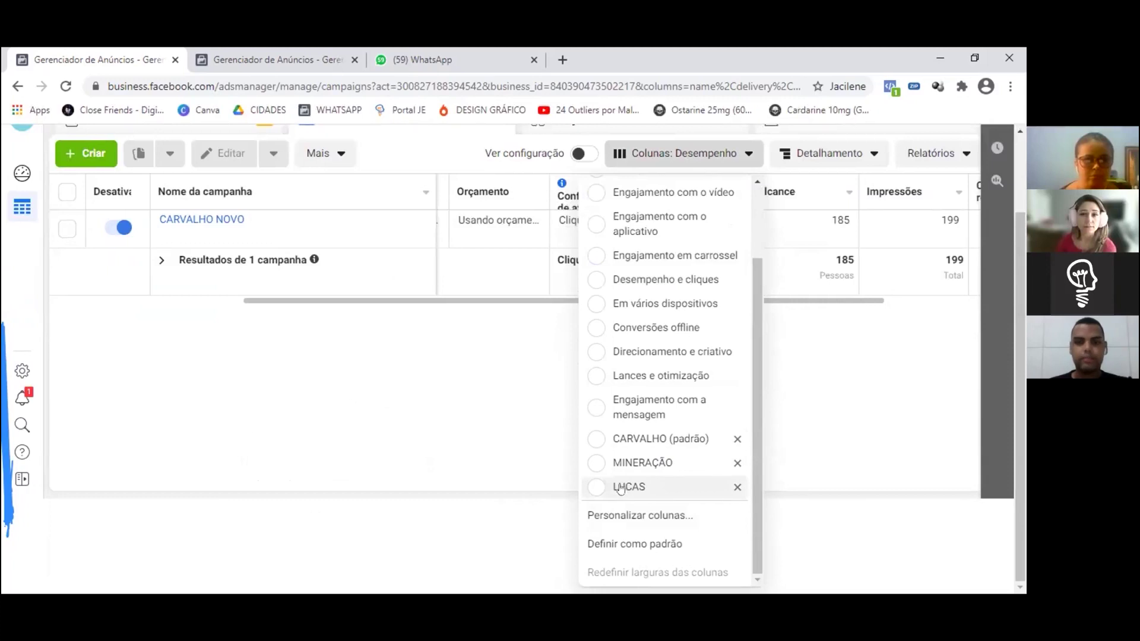
left_click(594, 489)
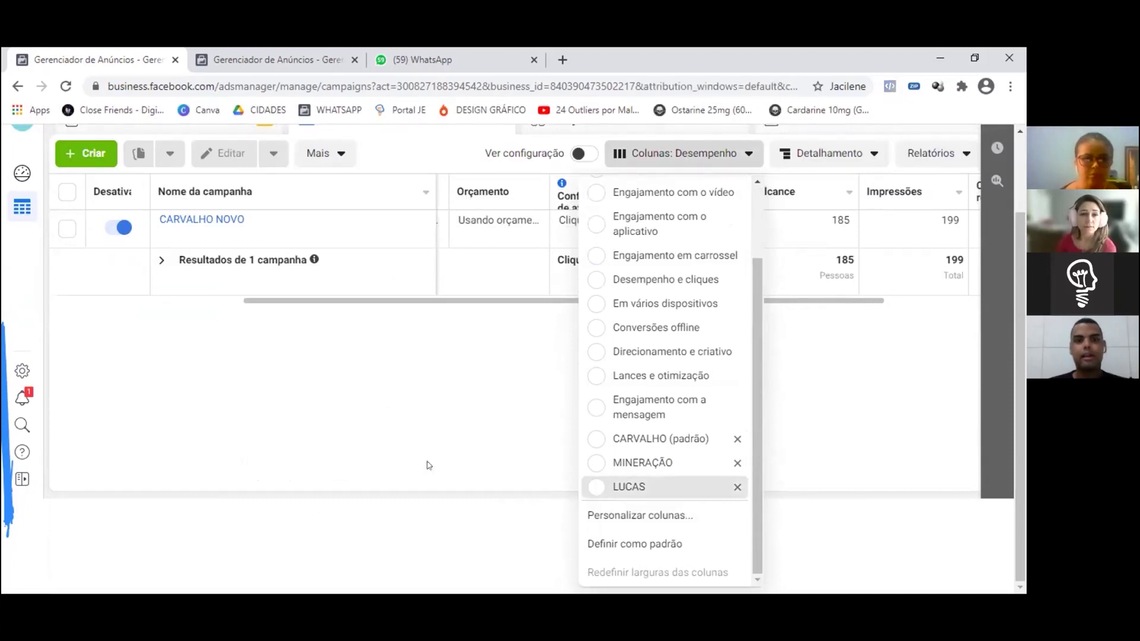
left_click_drag(434, 404, 245, 392)
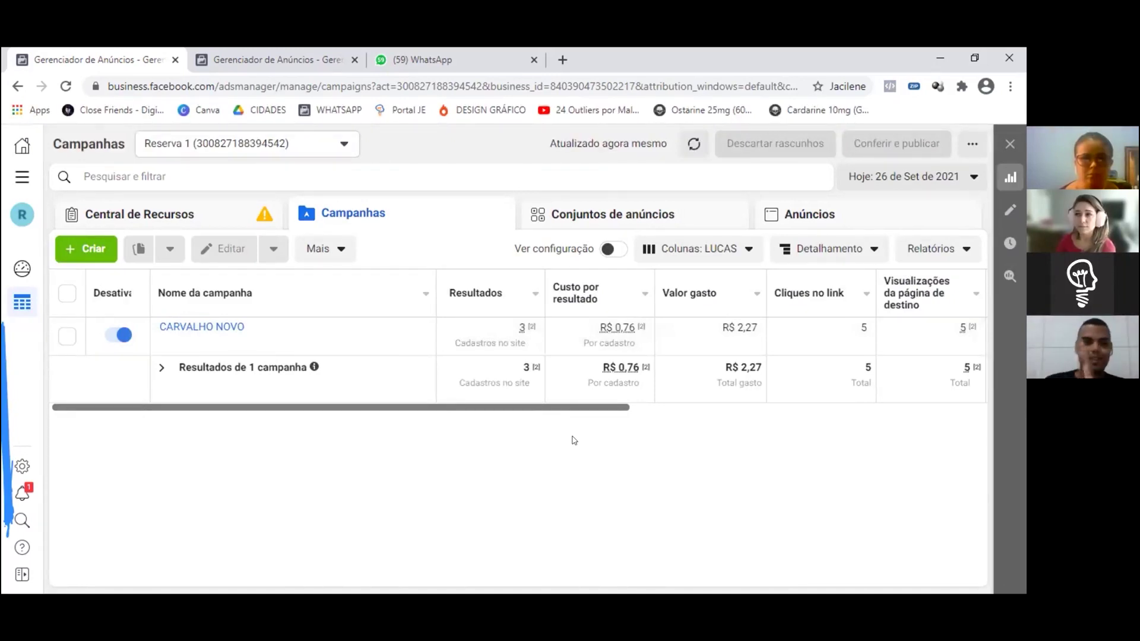
left_click(698, 248)
scroll(654, 465, "down", 2)
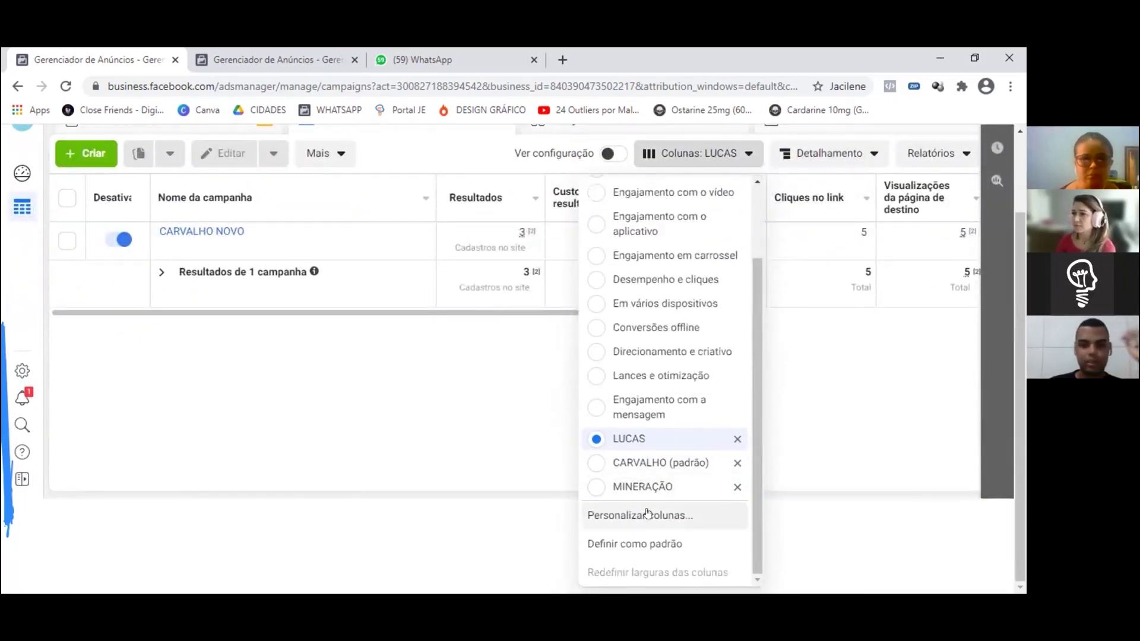
left_click(426, 306)
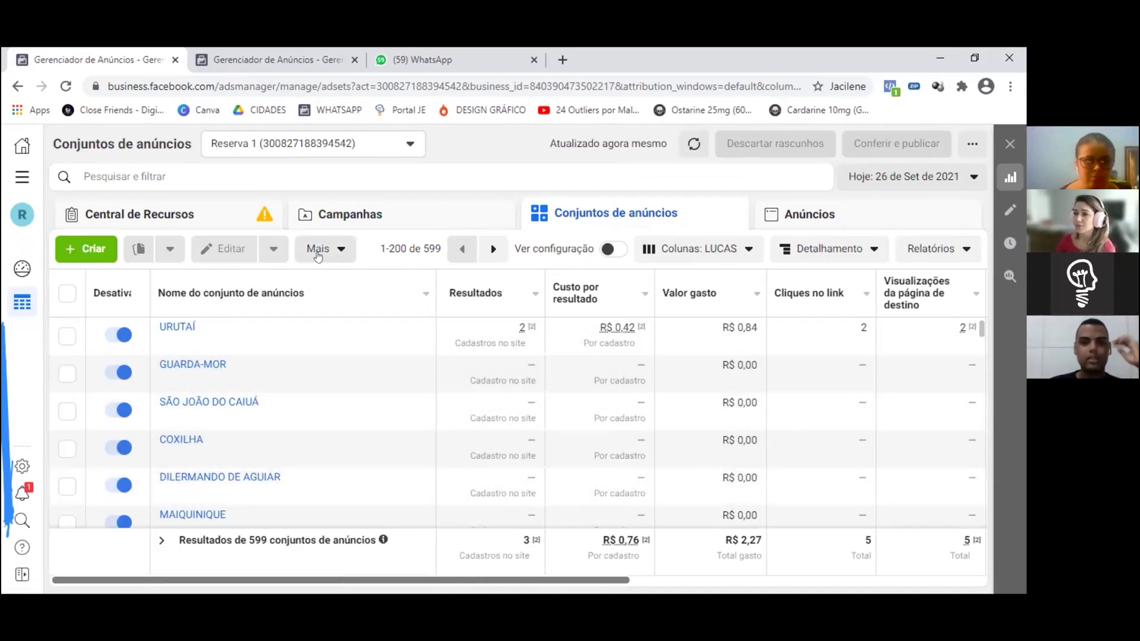
- Customize the ad sets table columns by searching for "VEICULA" and adding Veiculação
scroll(298, 475, "down", 3)
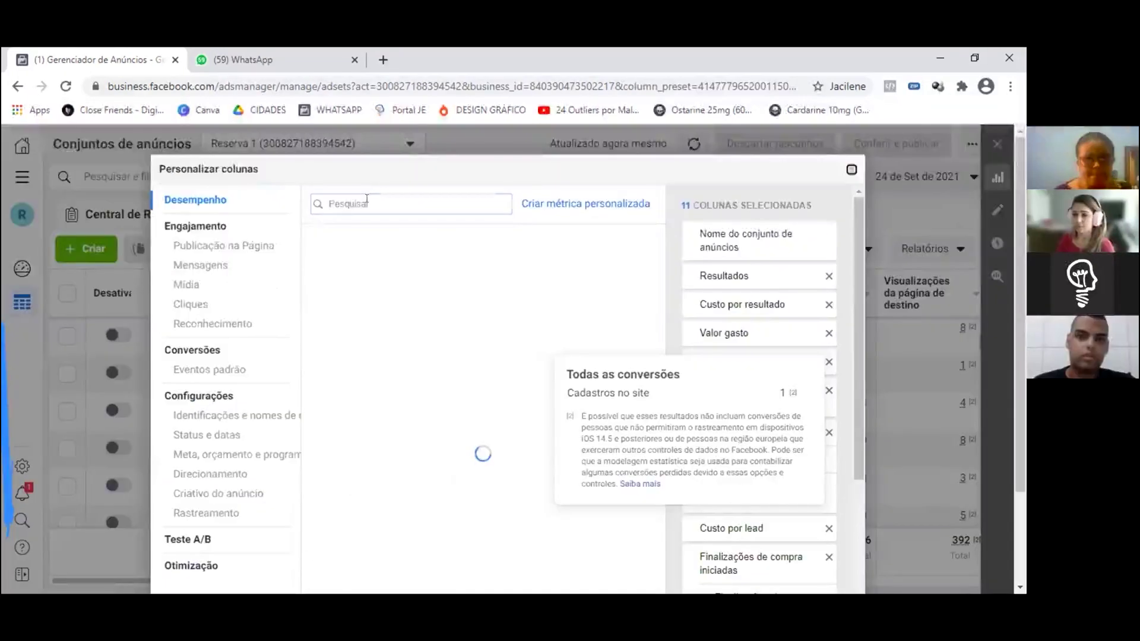
left_click(366, 201)
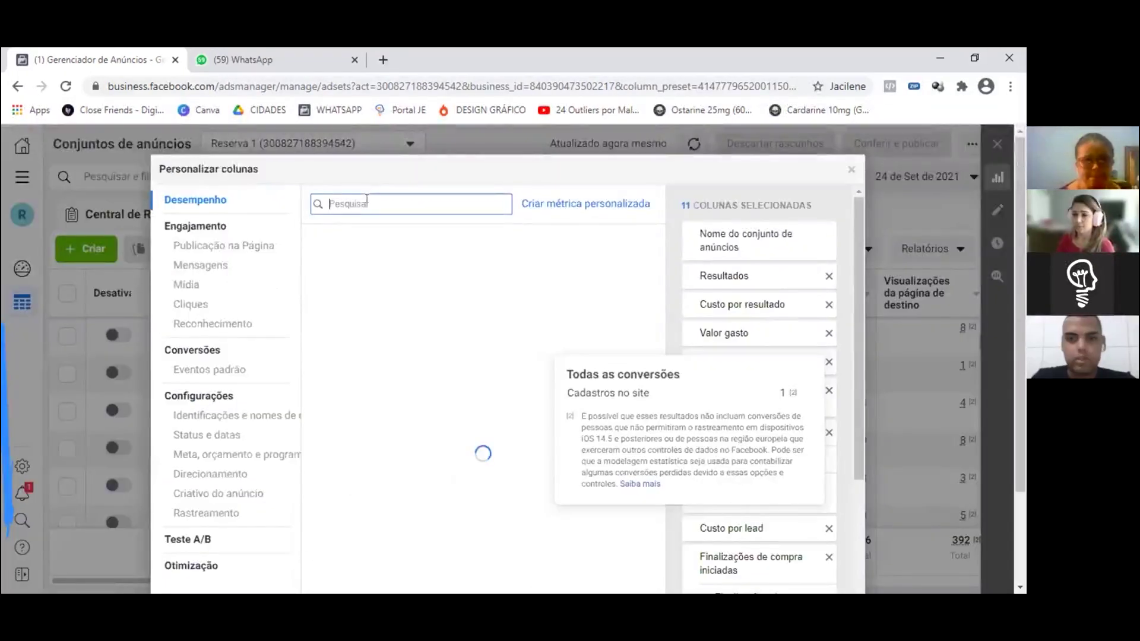
type("VEICUL")
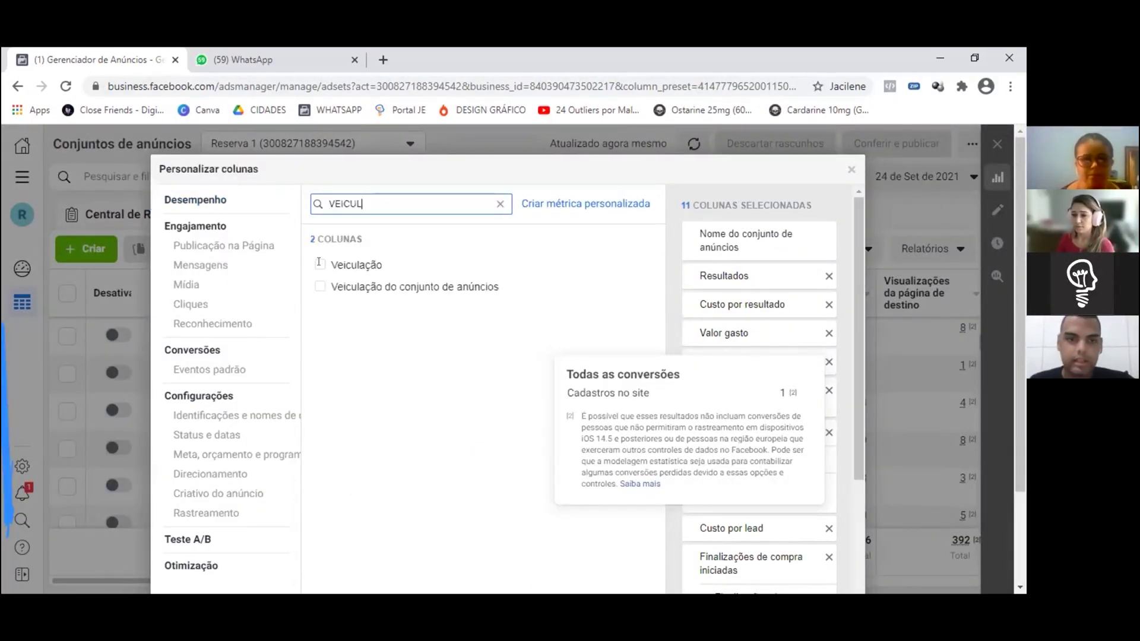
type("A")
left_click(319, 264)
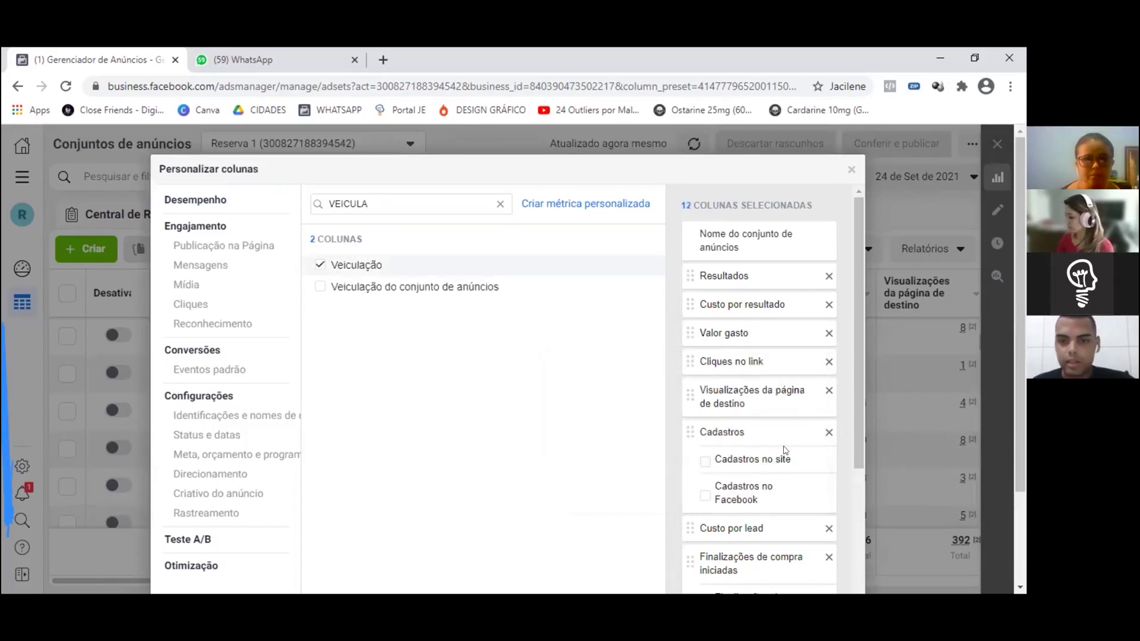
- Move Veiculação up the selected columns so it sits directly after Nome do conjunto de anúncios, ahead of Resultados
scroll(785, 449, "down", 3)
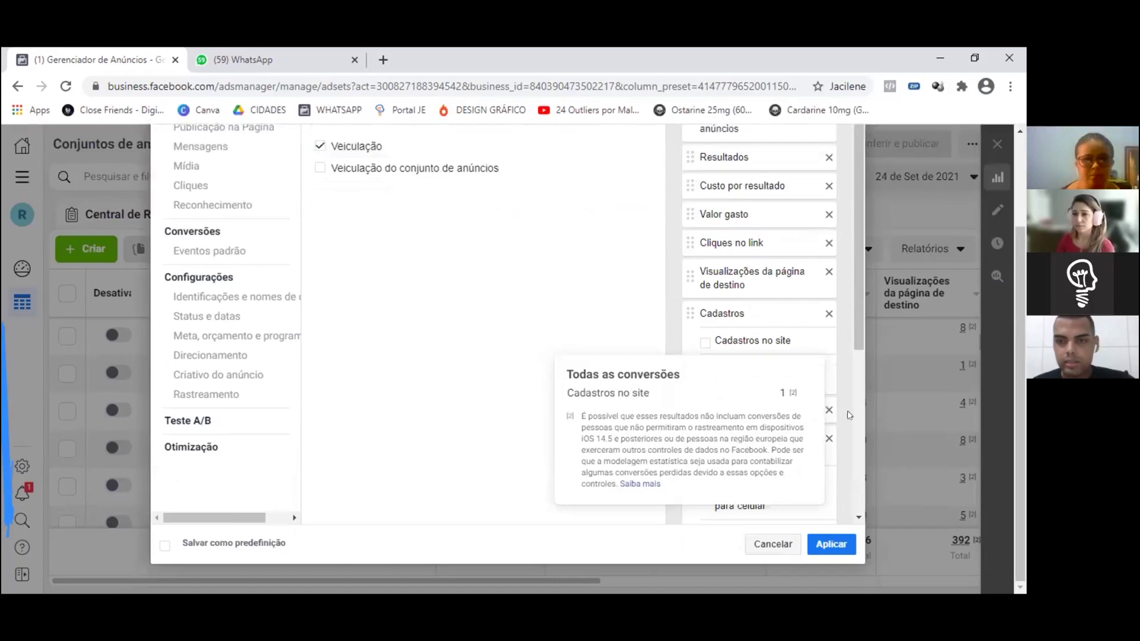
scroll(850, 415, "down", 5)
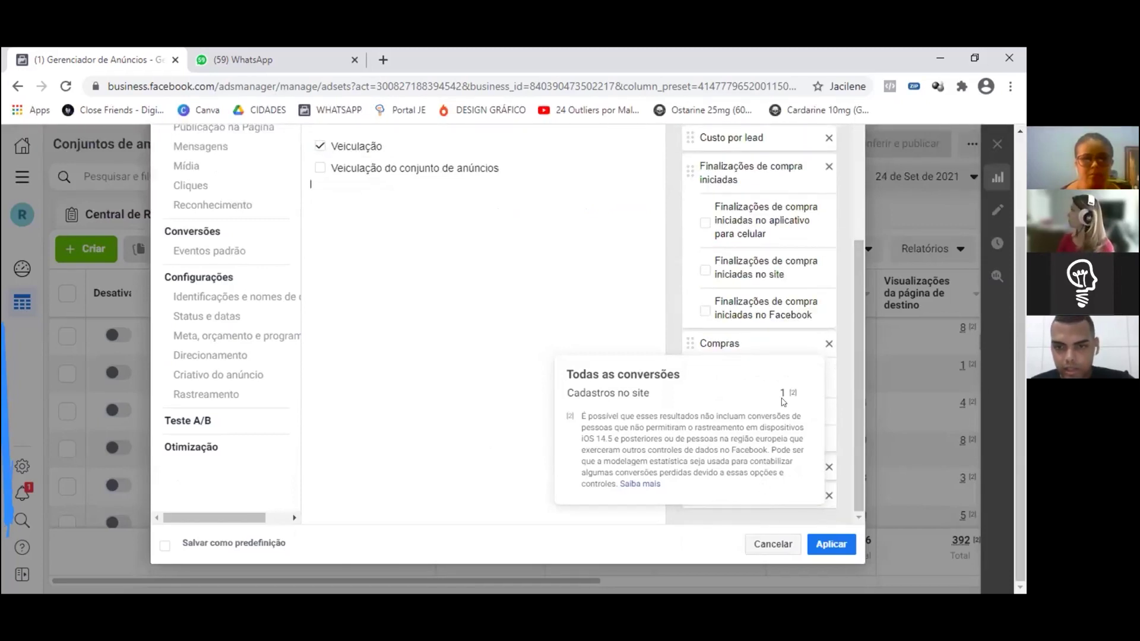
scroll(771, 409, "up", 1)
scroll(768, 427, "up", 3)
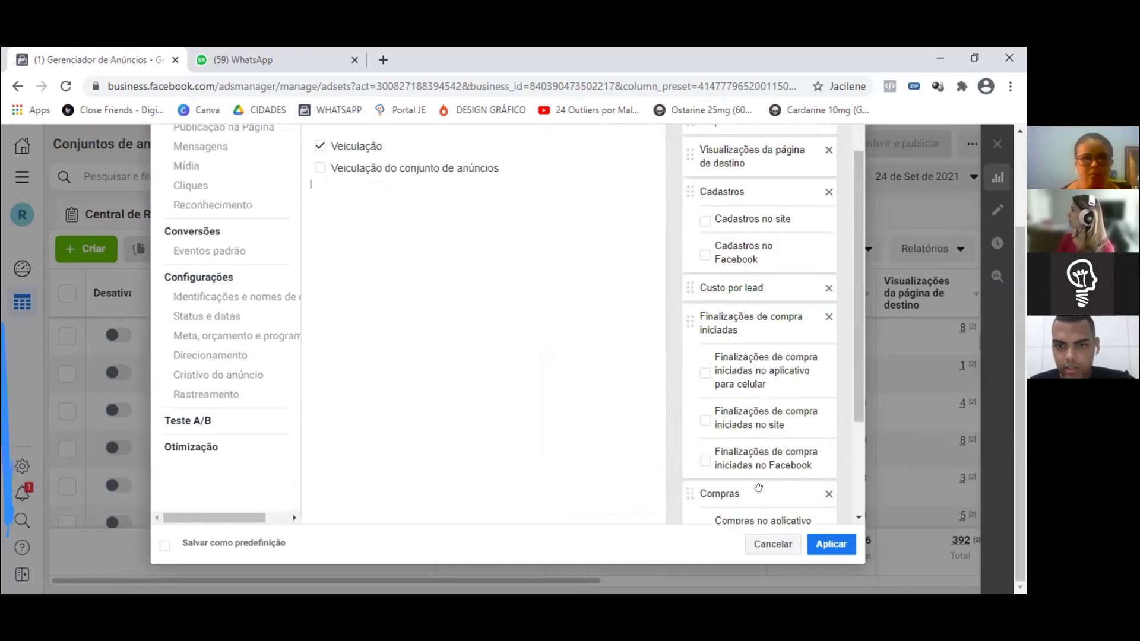
scroll(759, 487, "down", 3)
left_click_drag(760, 492, 771, 179)
scroll(738, 252, "up", 1)
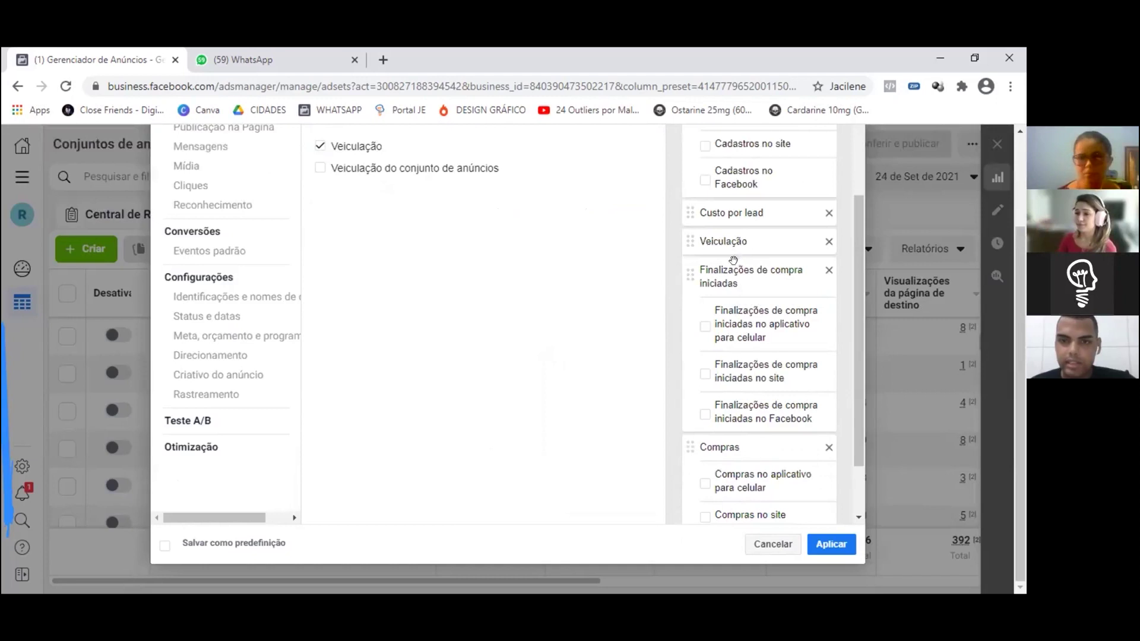
scroll(730, 383, "up", 3)
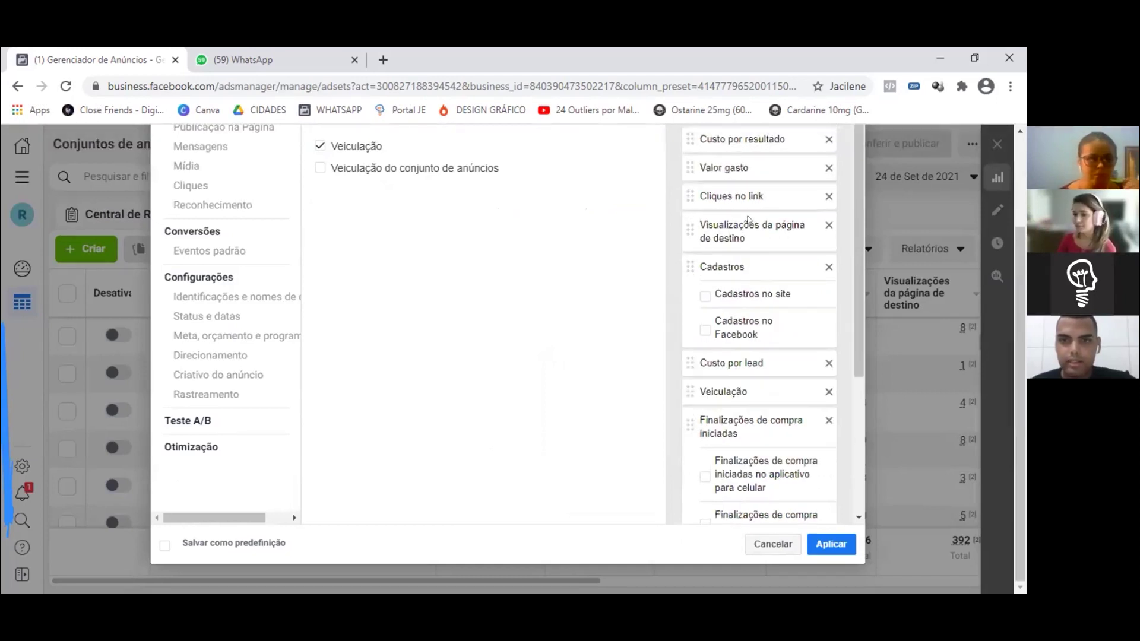
left_click_drag(723, 391, 720, 150)
left_click_drag(751, 233, 739, 233)
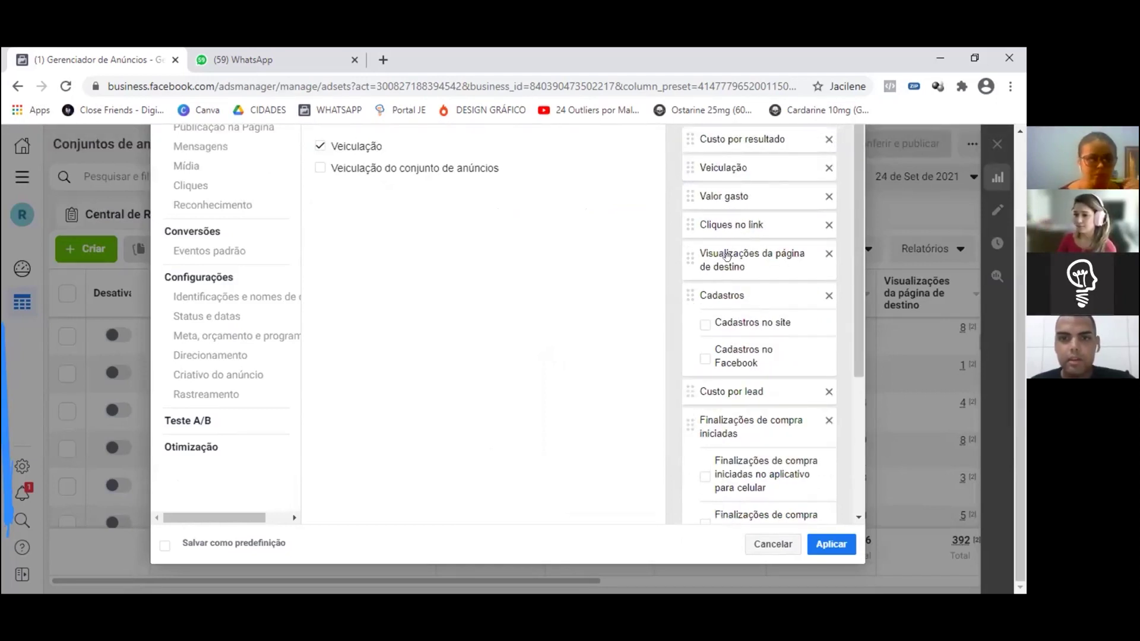
scroll(743, 281, "up", 3)
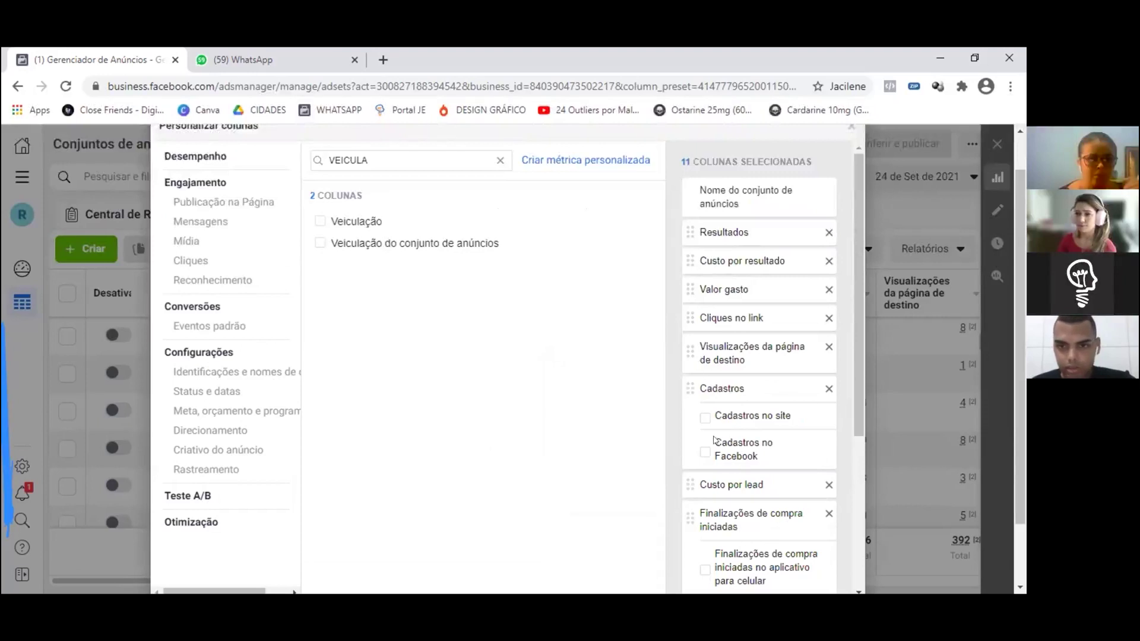
left_click_drag(715, 440, 698, 269)
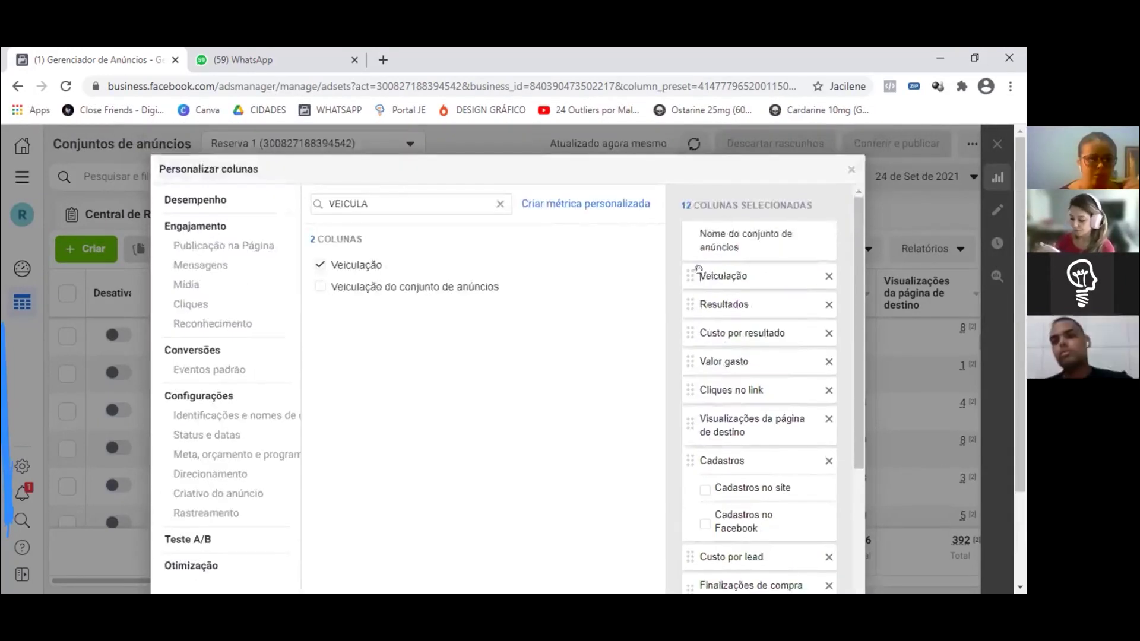
- Save the updated column selection as a preset under its existing name and apply it to the ad sets table
scroll(698, 269, "down", 10)
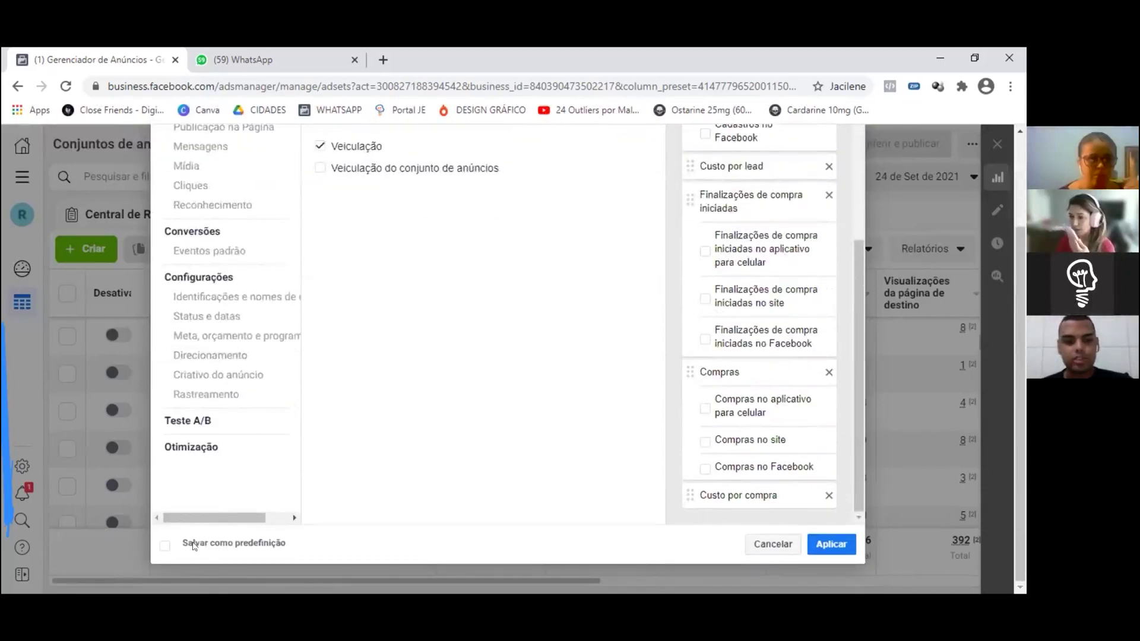
left_click(208, 545)
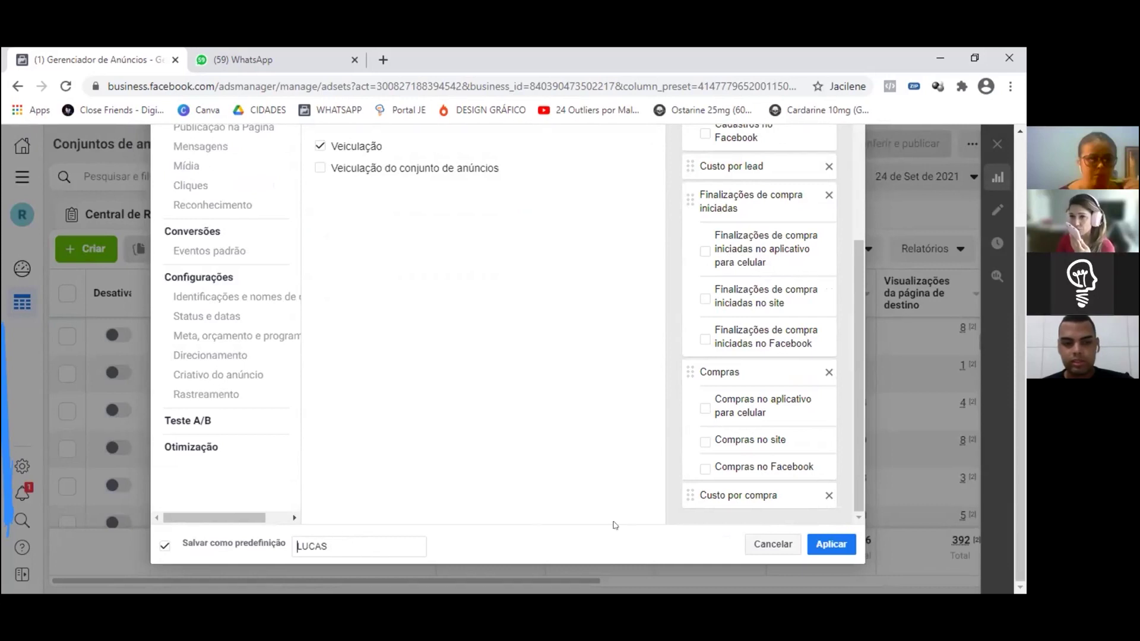
left_click(831, 543)
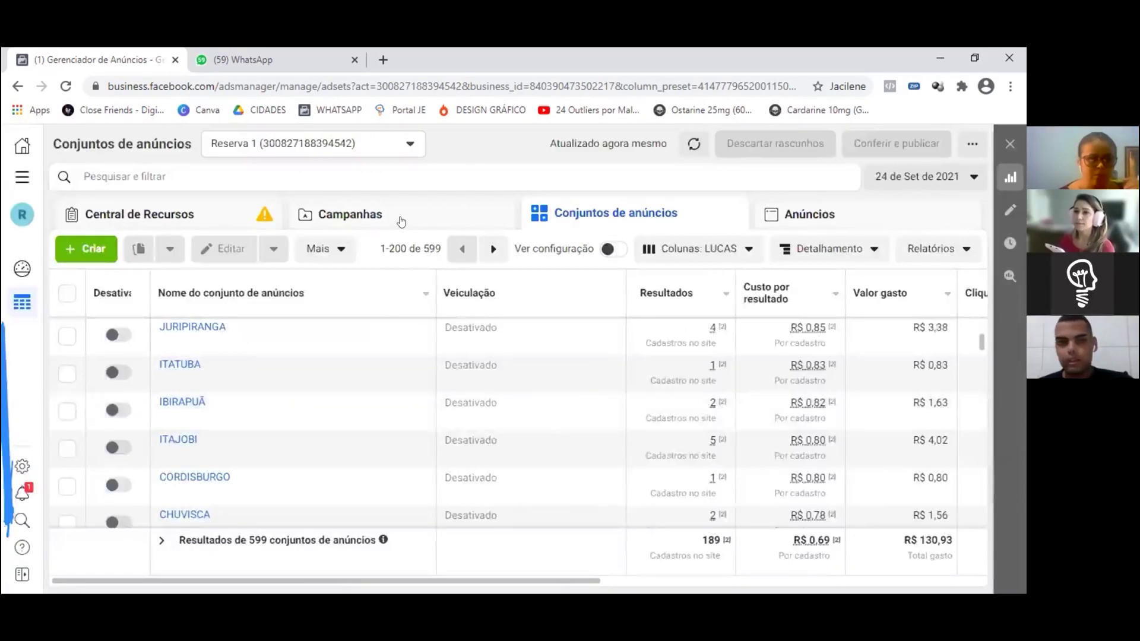
- Set the custom column preset as the default for the campaigns table and bookmark the page
left_click(404, 216)
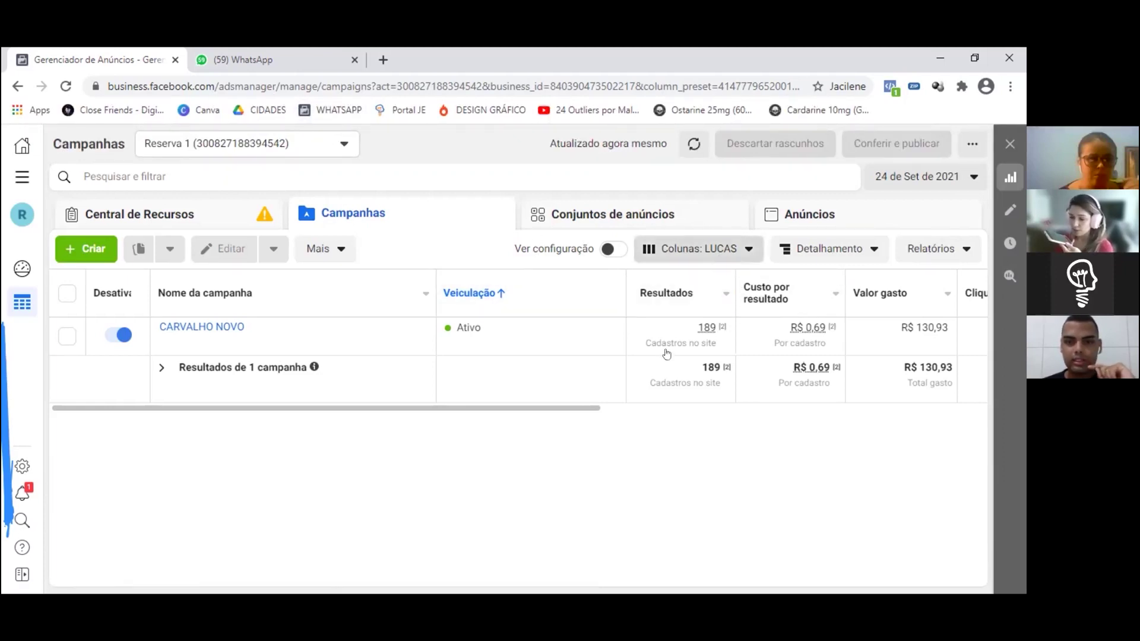
scroll(647, 469, "down", 5)
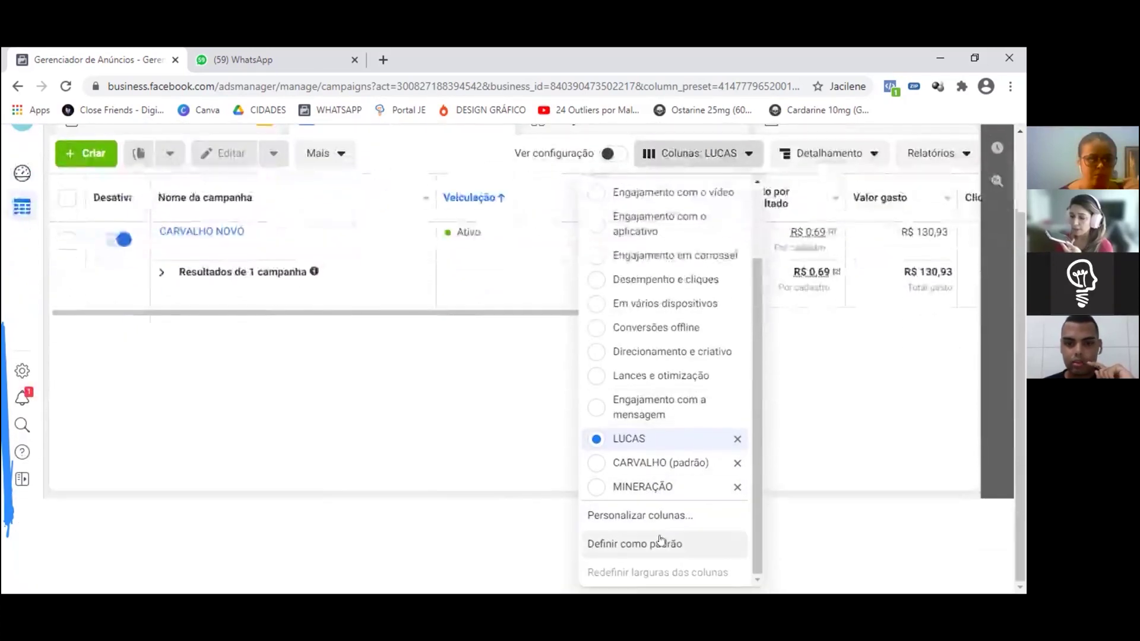
left_click(657, 543)
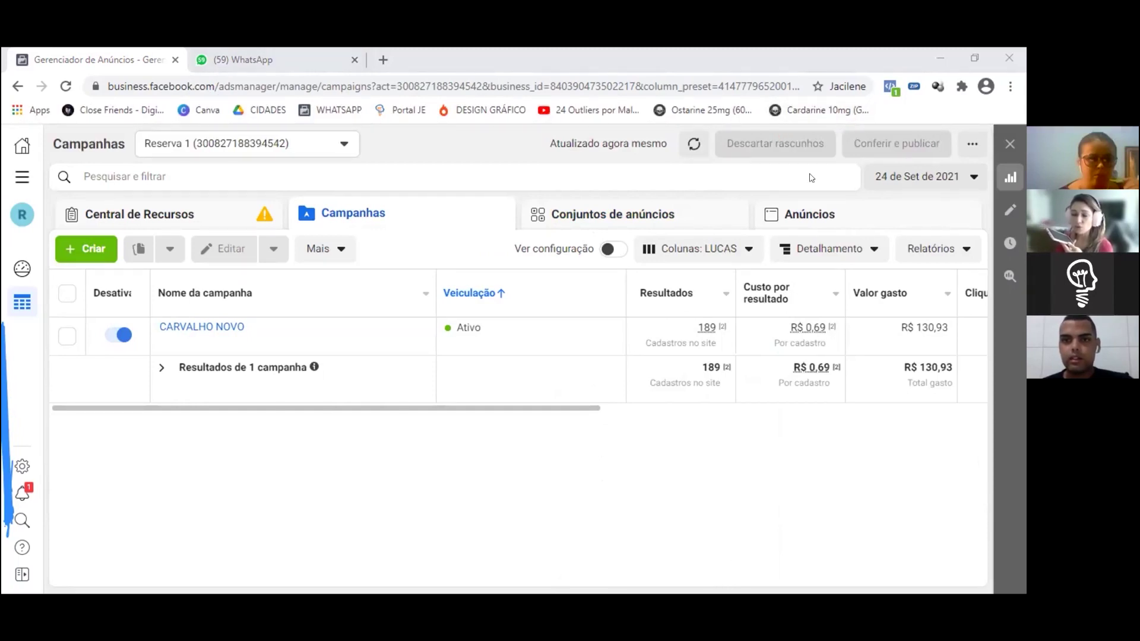
key("ctrl+d")
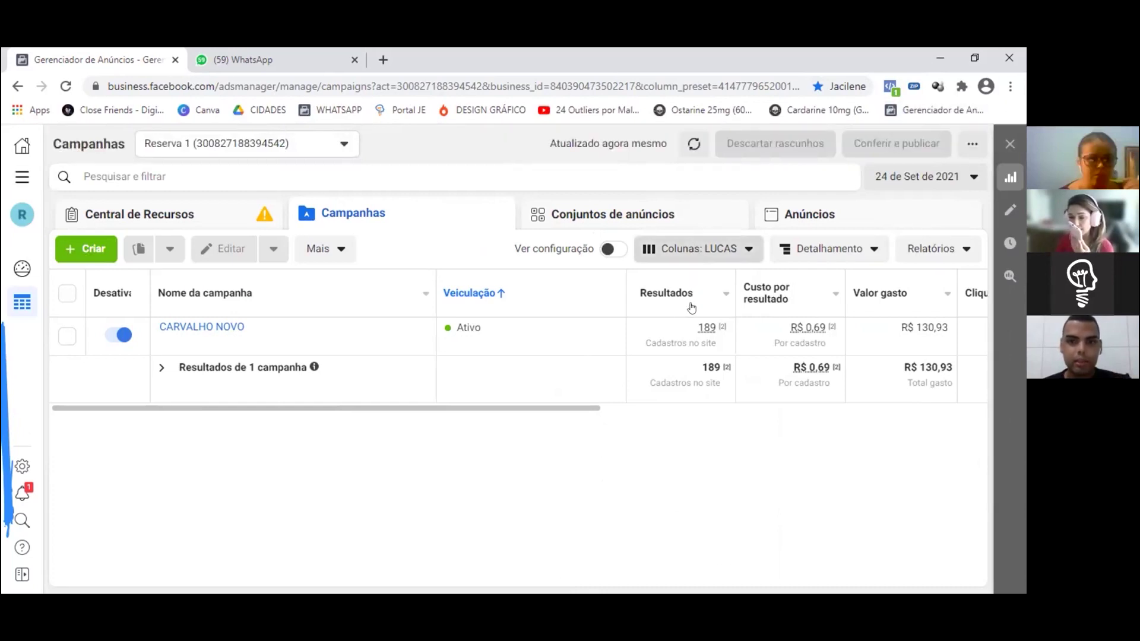
- Switch the campaigns table to the Desempenho columns and back to the custom preset marked padrão
left_click(677, 286)
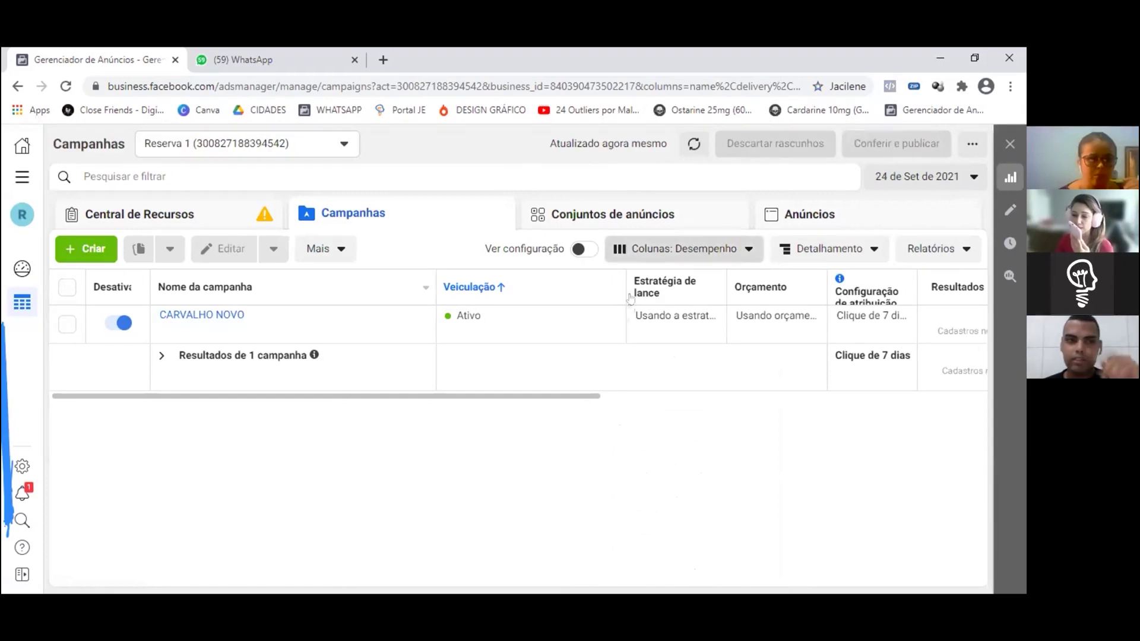
left_click(644, 249)
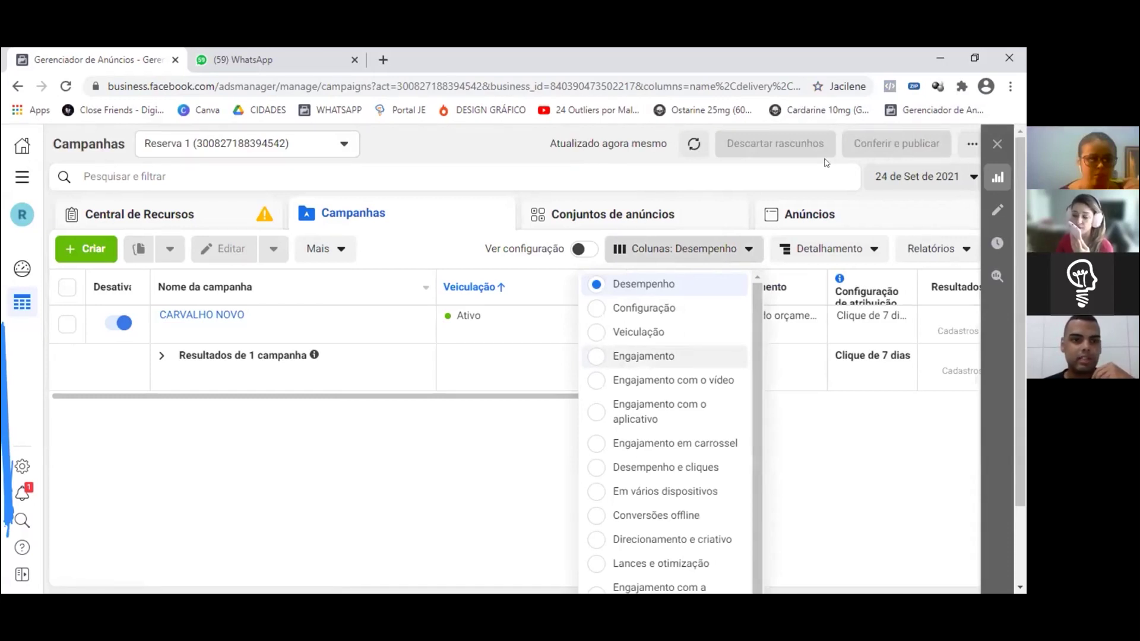
left_click(23, 181)
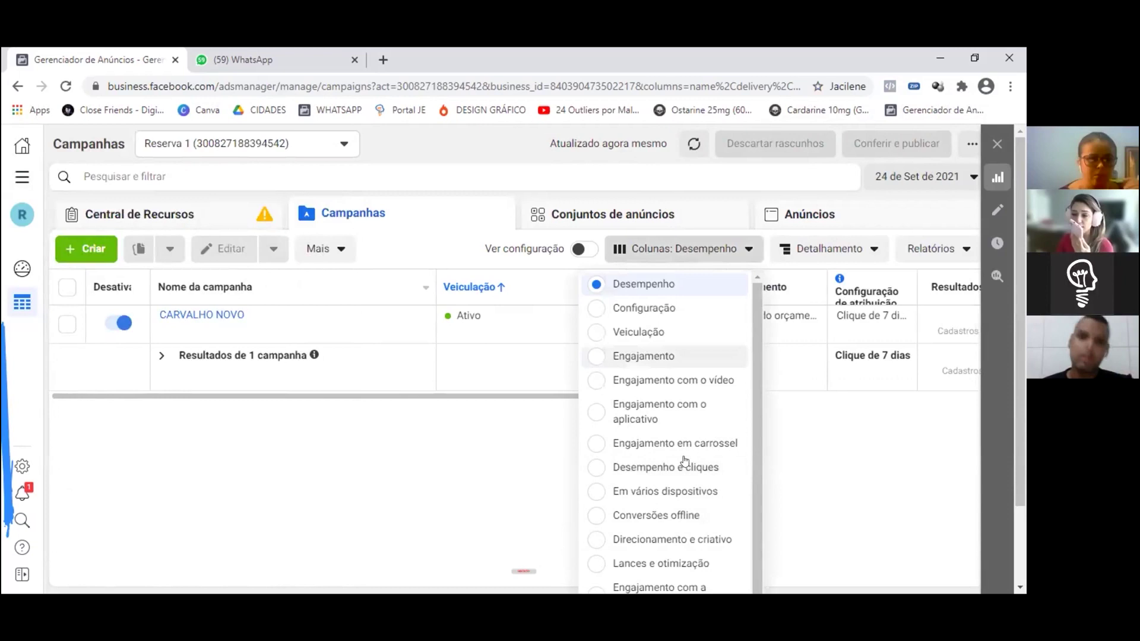
scroll(647, 522, "down", 4)
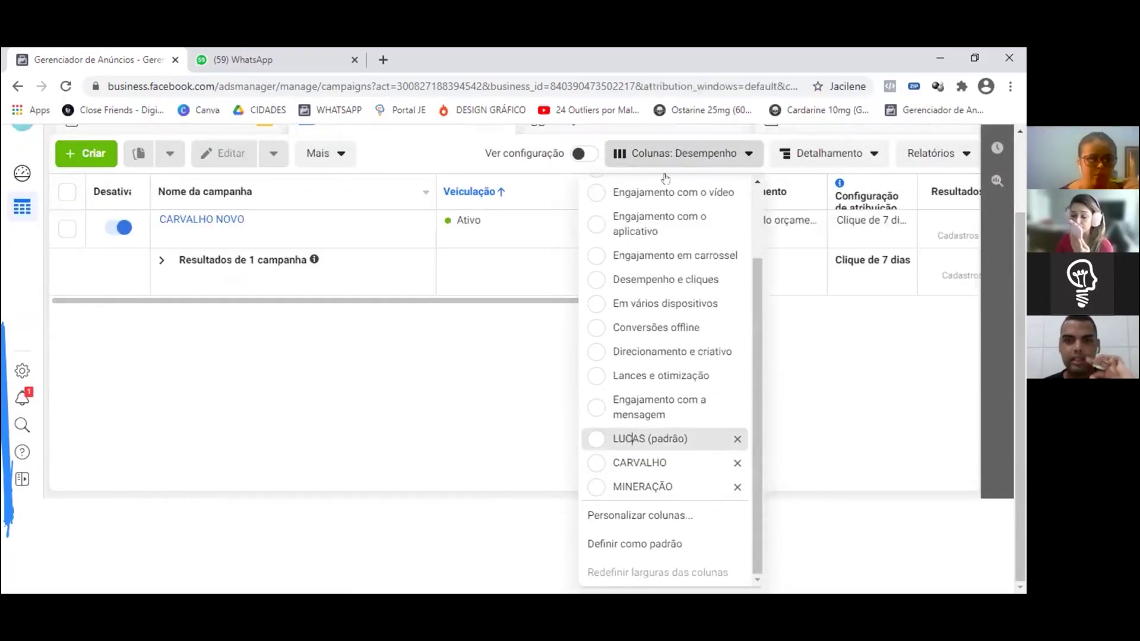
left_click(647, 438)
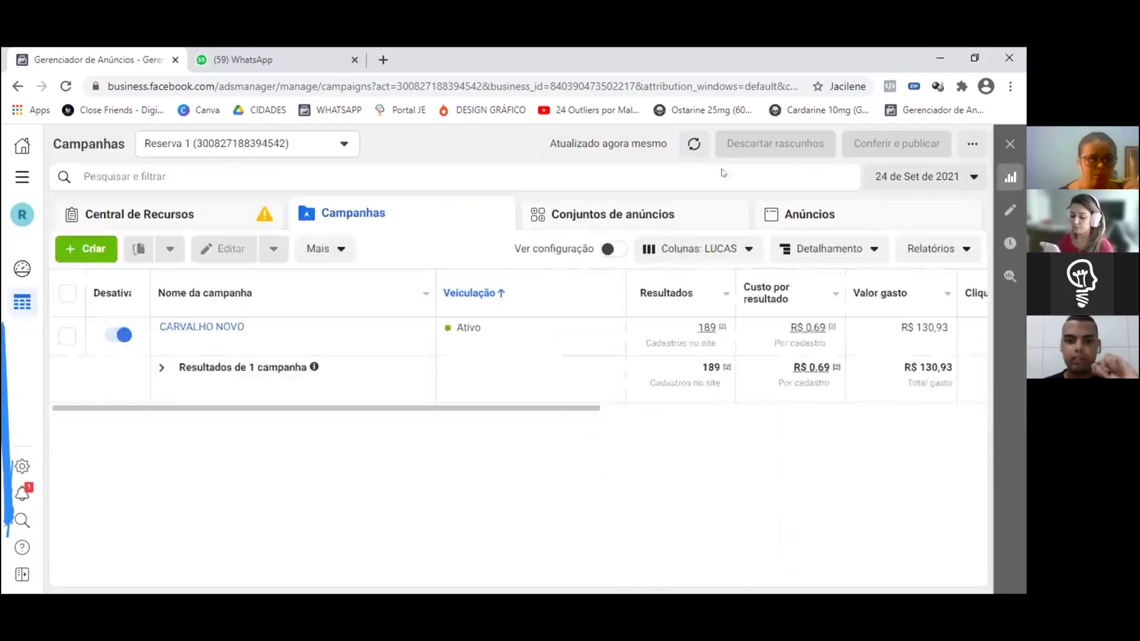
- Define the custom preset currently applied to the campaigns table as padrão again
left_click(698, 248)
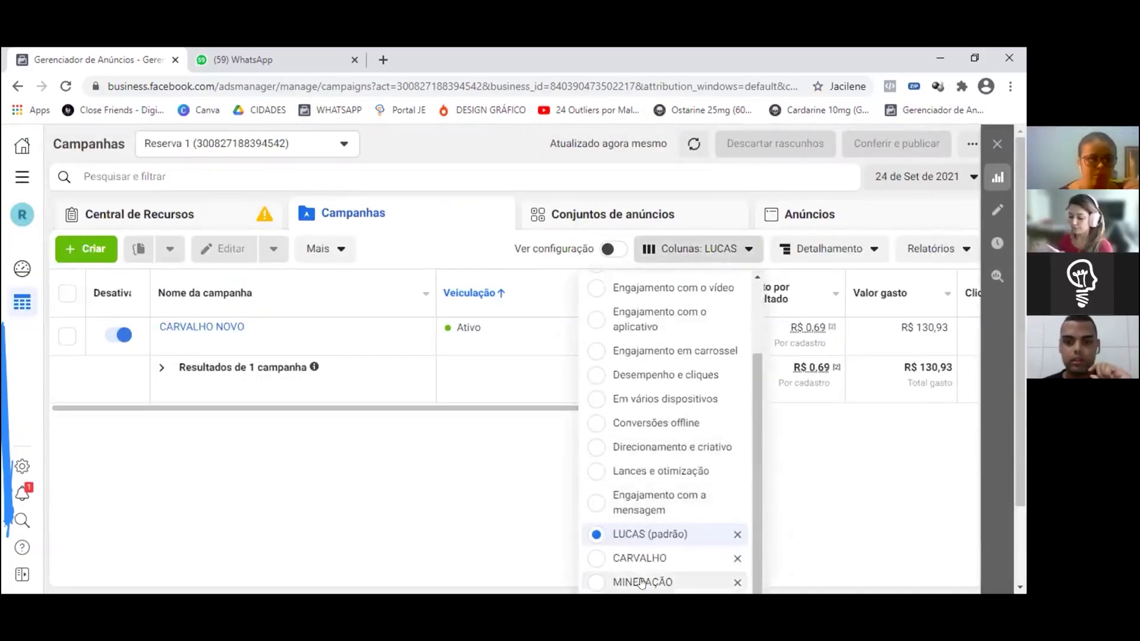
scroll(644, 528, "down", 3)
left_click(643, 544)
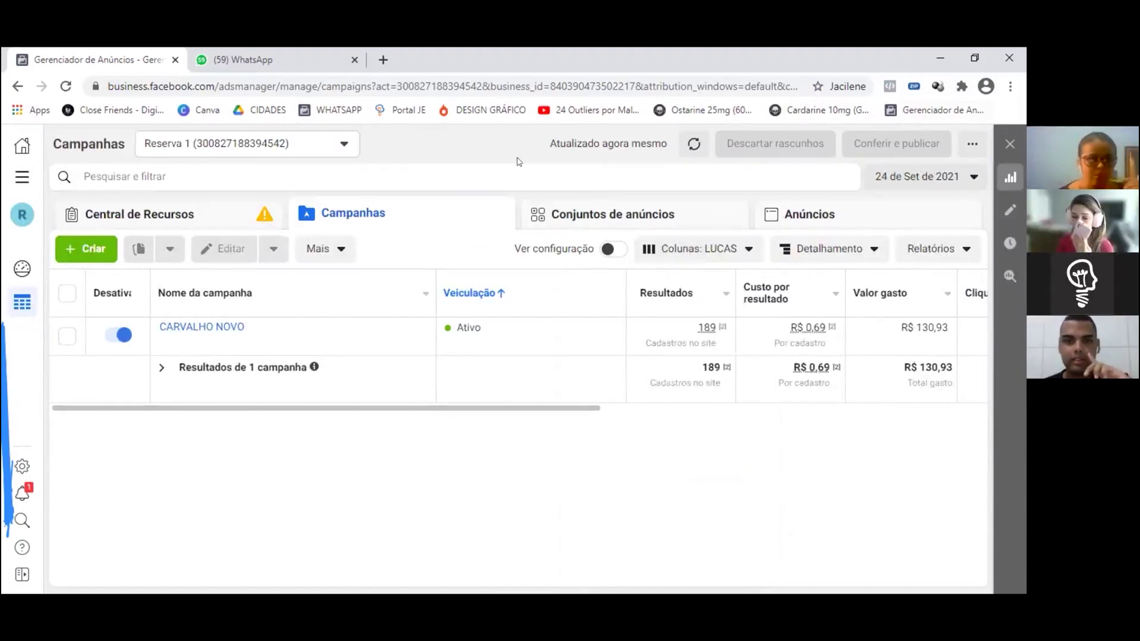
- Change the campaigns reporting period to Hoje
left_click(900, 184)
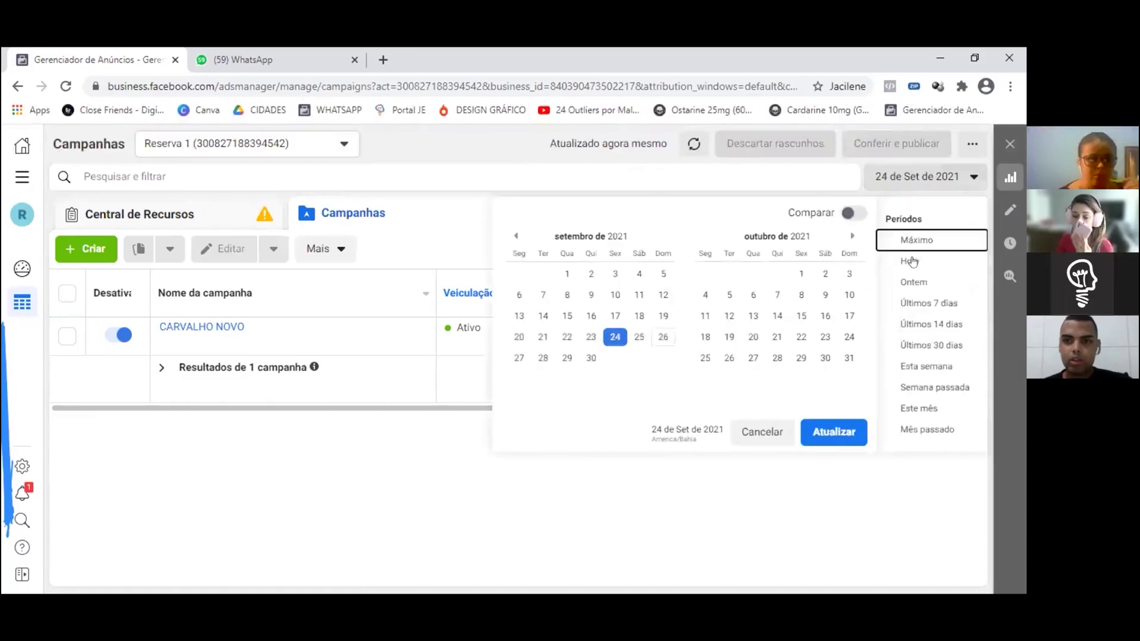
left_click(911, 262)
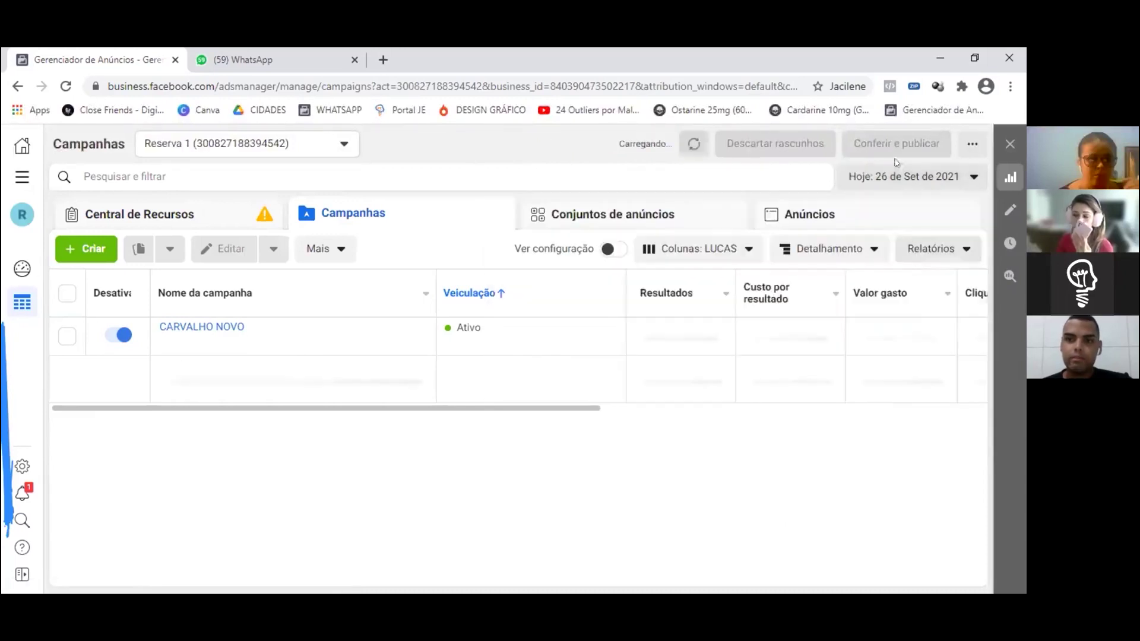
left_click(911, 176)
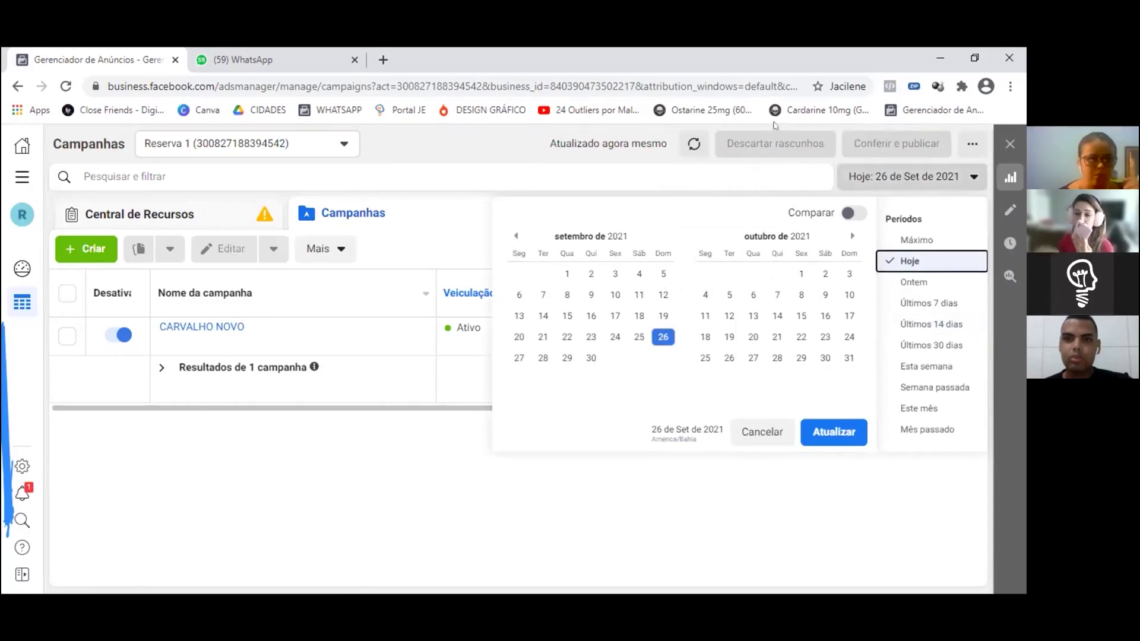
left_click(878, 178)
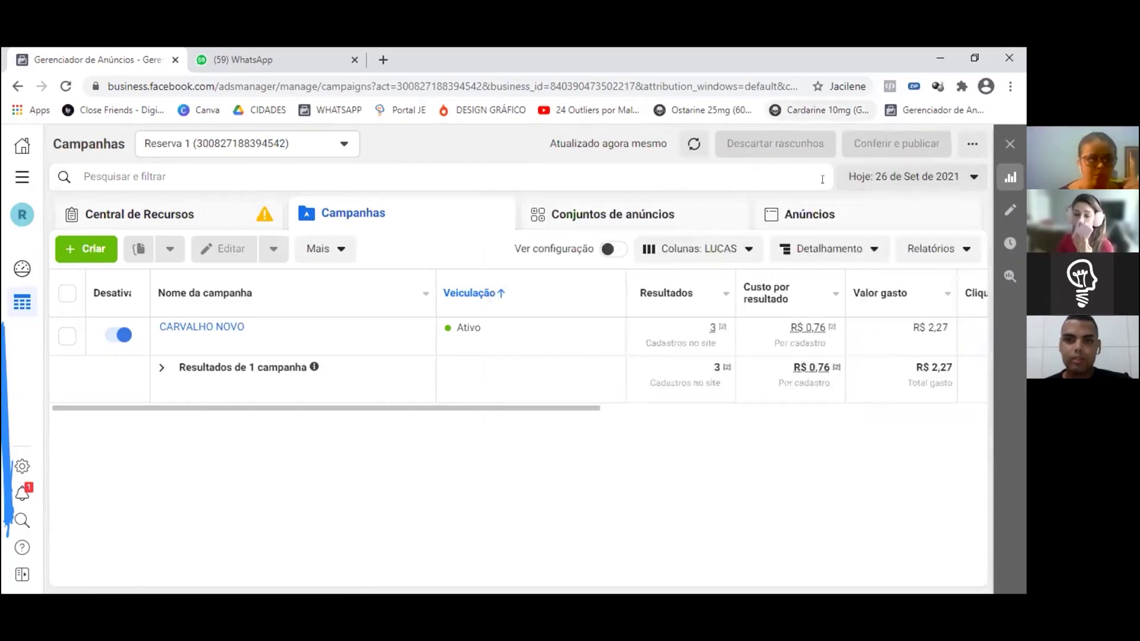
left_click(886, 184)
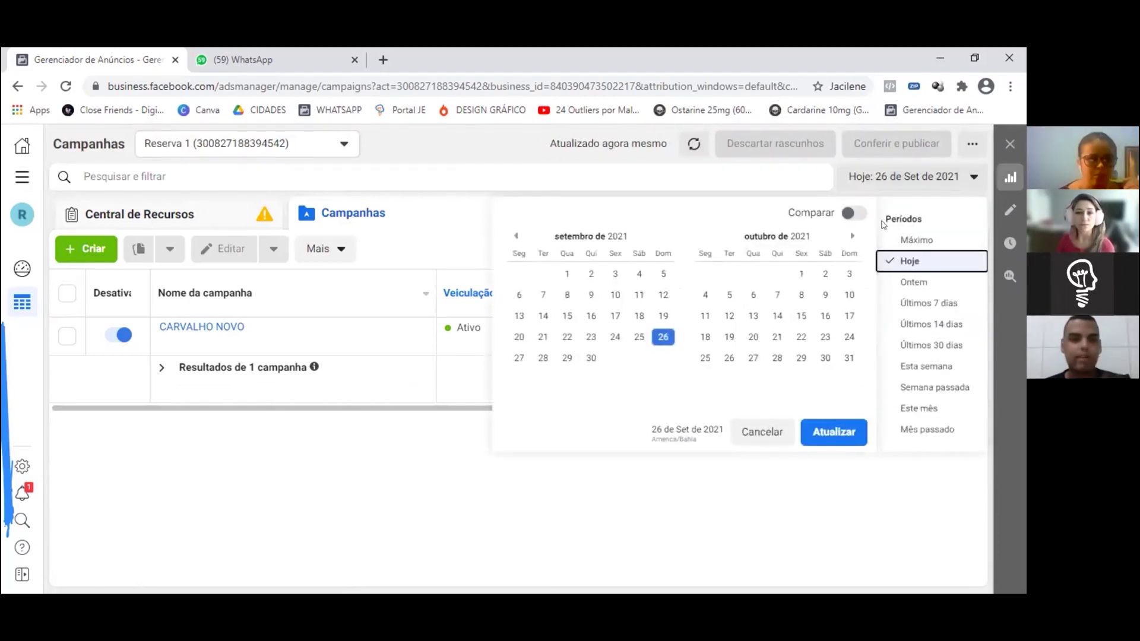
left_click(863, 184)
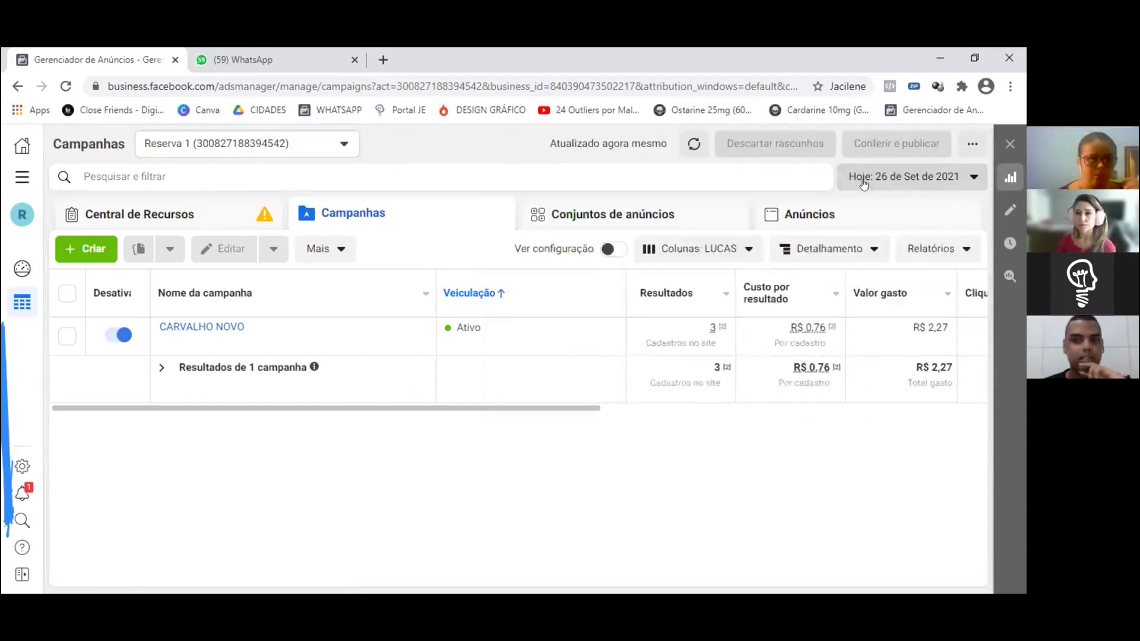